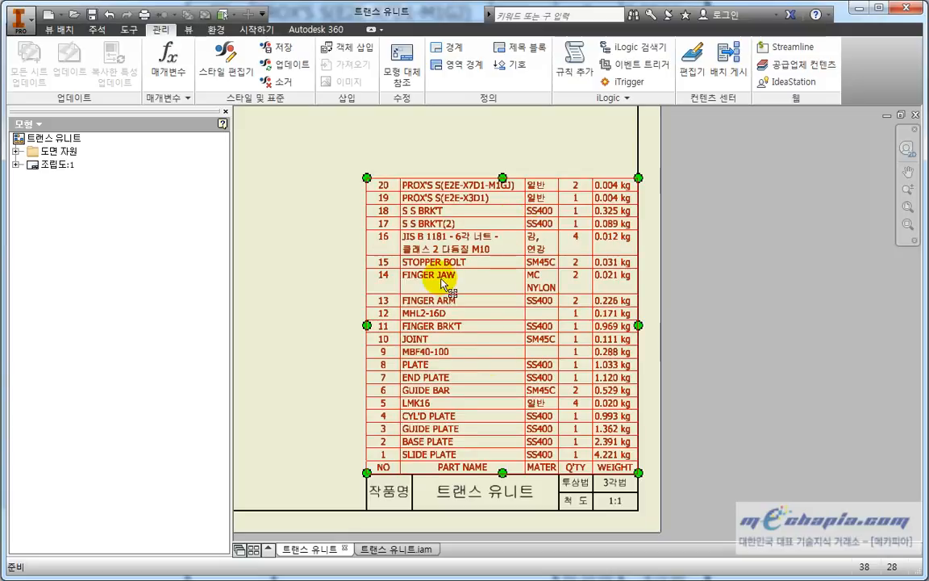
Step: Examine the parts list above the title block and the editing commands available for it
scroll(540, 317, up, 3)
scroll(534, 311, down, 3)
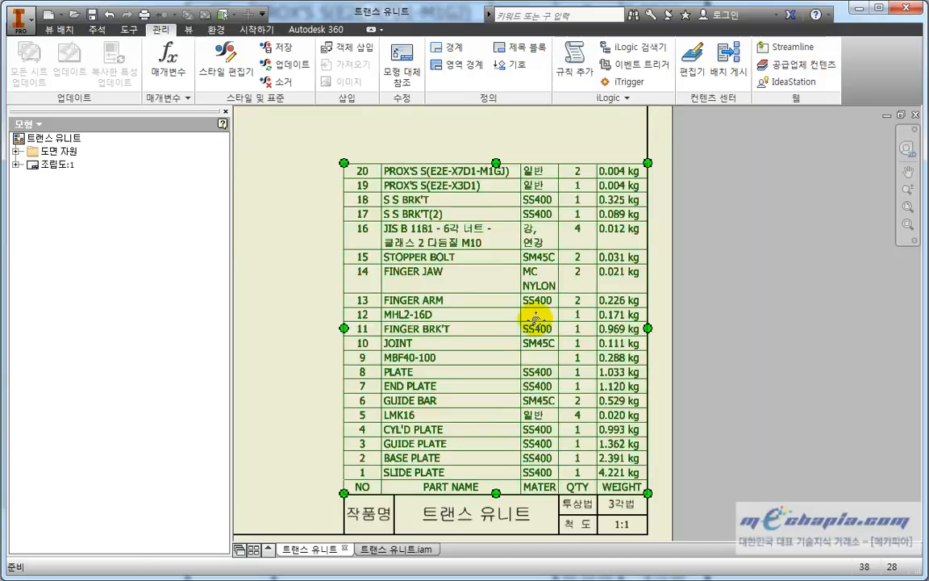
middle_drag(535, 316, 526, 322)
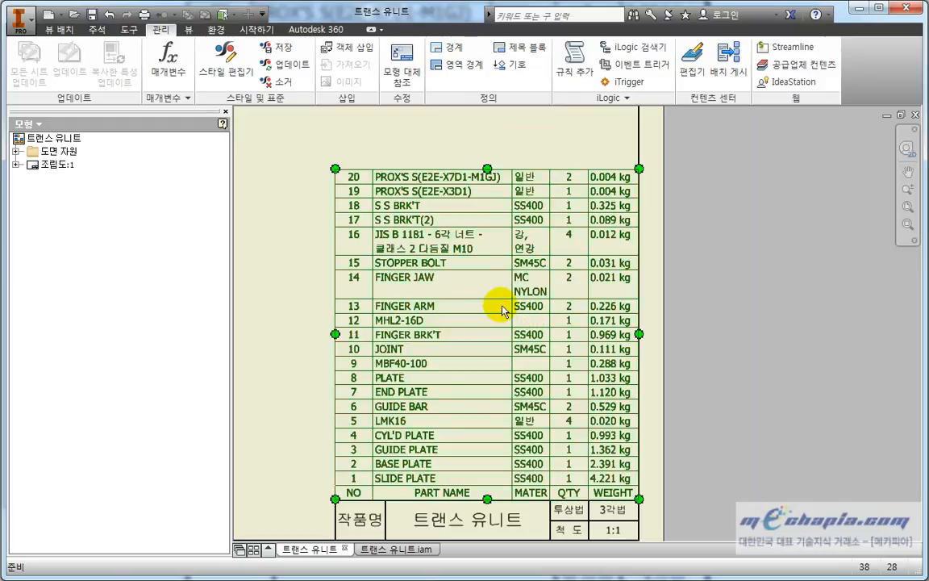
click(316, 255)
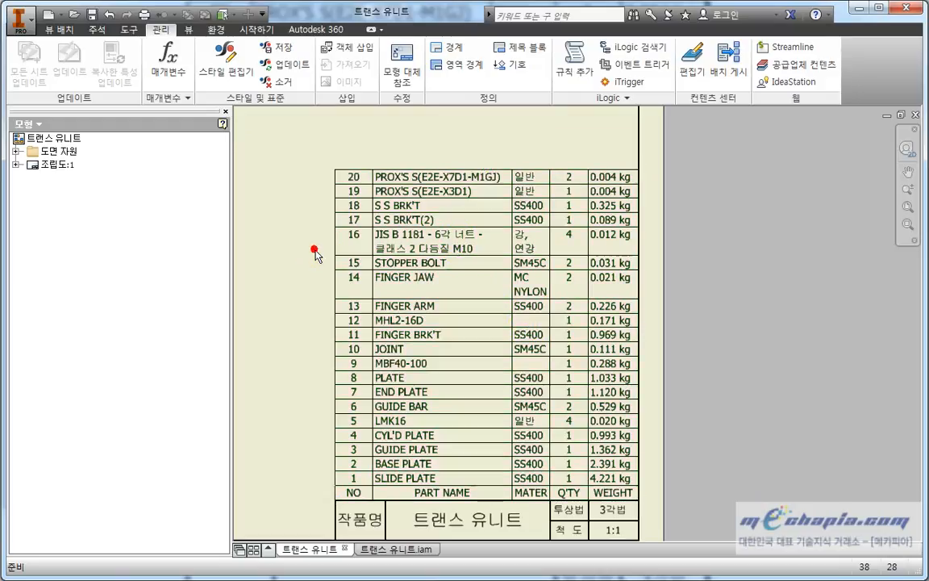
scroll(316, 255, down, 5)
mouse_move(315, 255)
middle_down()
mouse_move(427, 410)
mouse_move(611, 400)
middle_up()
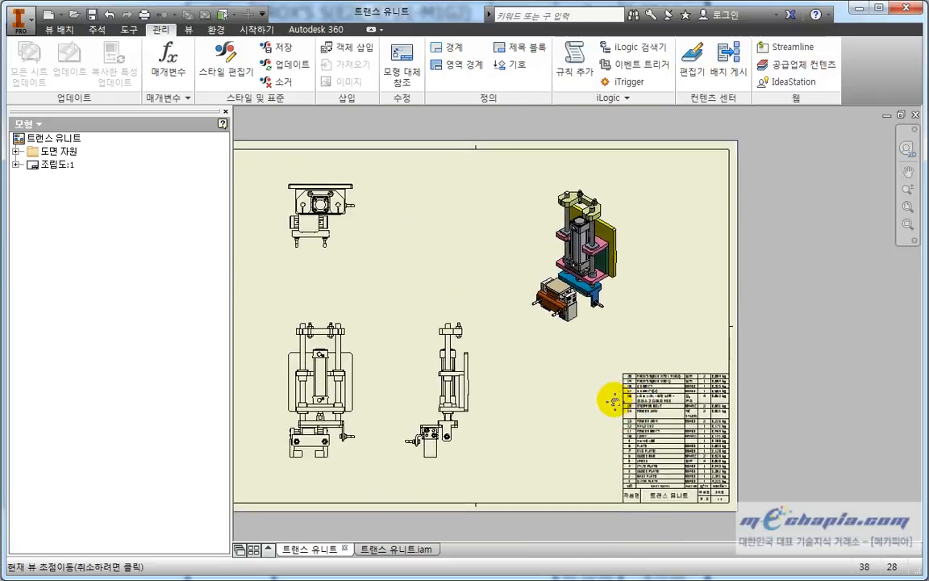
scroll(556, 363, up, 4)
click(624, 330)
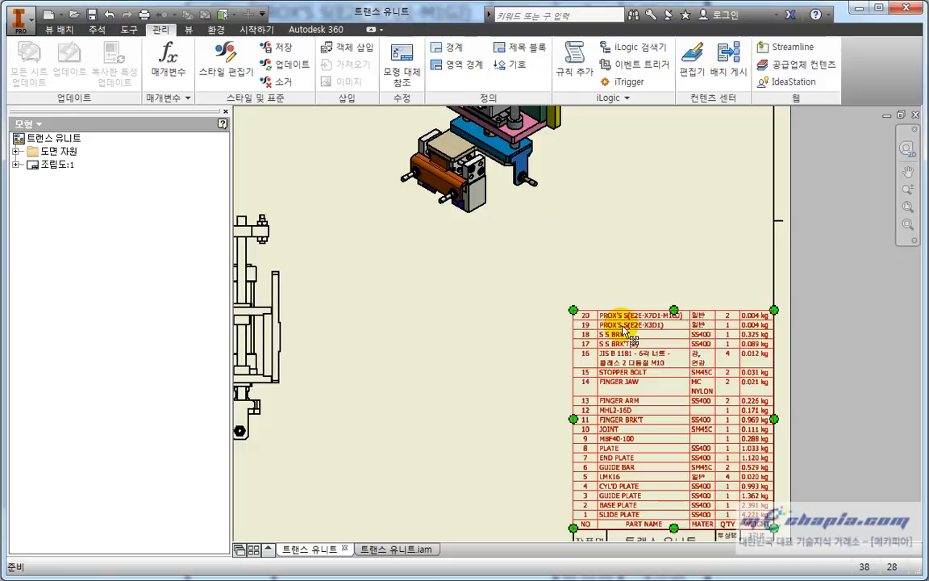
right_click(622, 325)
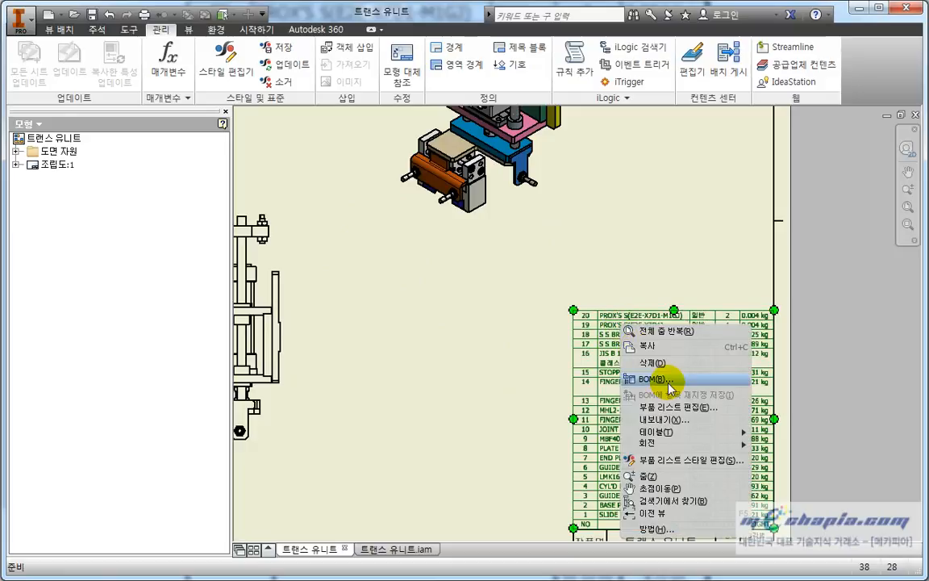
click(455, 354)
Step: Open the 트랜스 유니트.iam assembly from the coloured isometric view on the drawing sheet
middle_drag(470, 312, 504, 512)
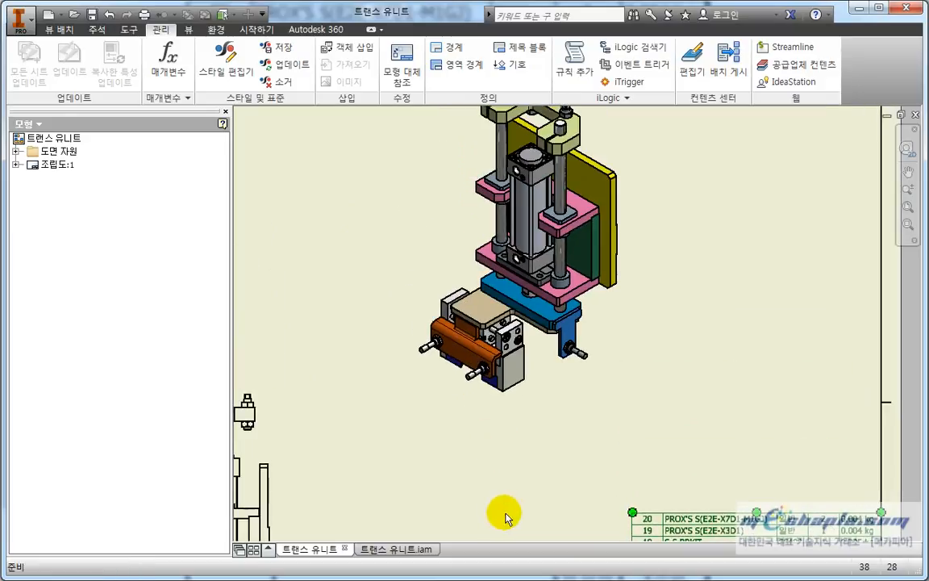
scroll(429, 249, down, 2)
middle_drag(430, 250, 425, 307)
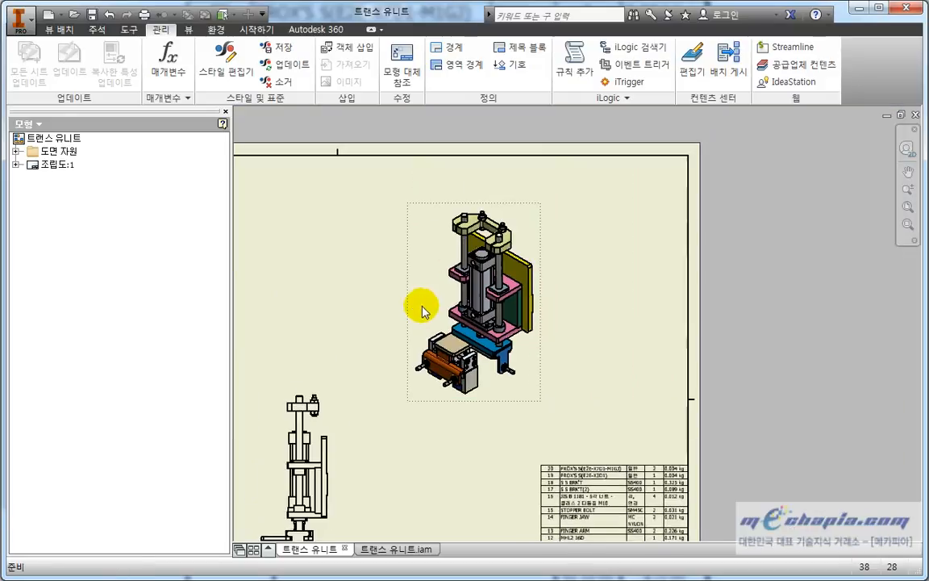
click(616, 292)
click(522, 227)
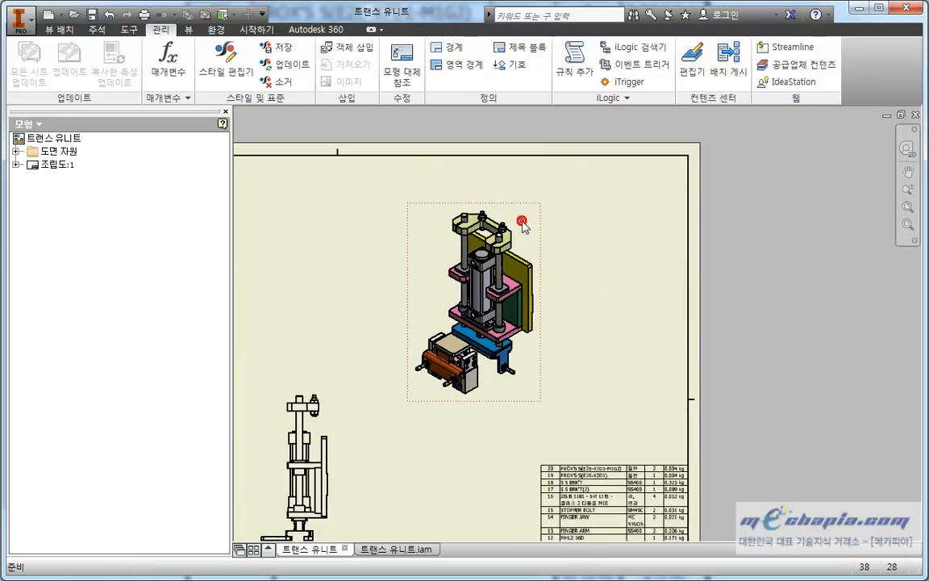
right_click(522, 225)
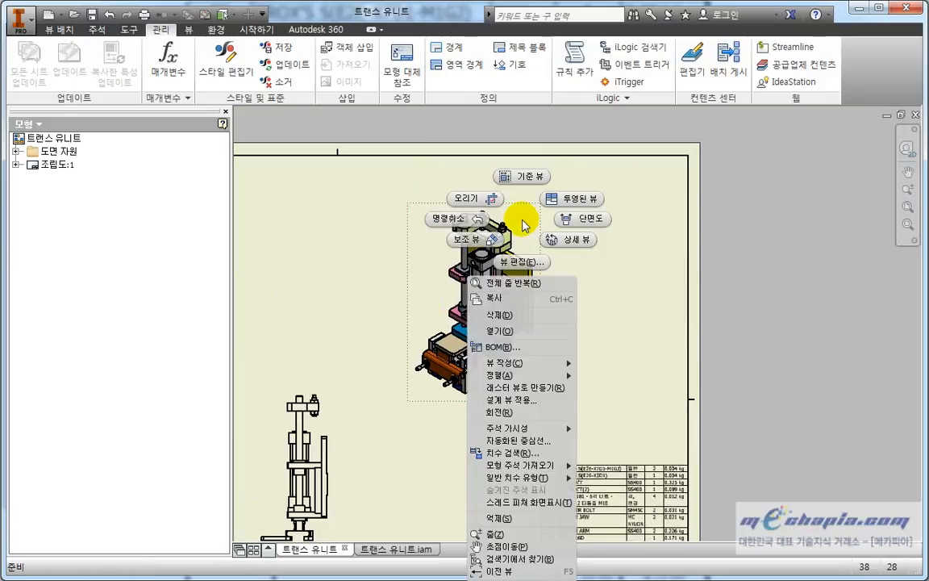
click(631, 342)
right_click(533, 237)
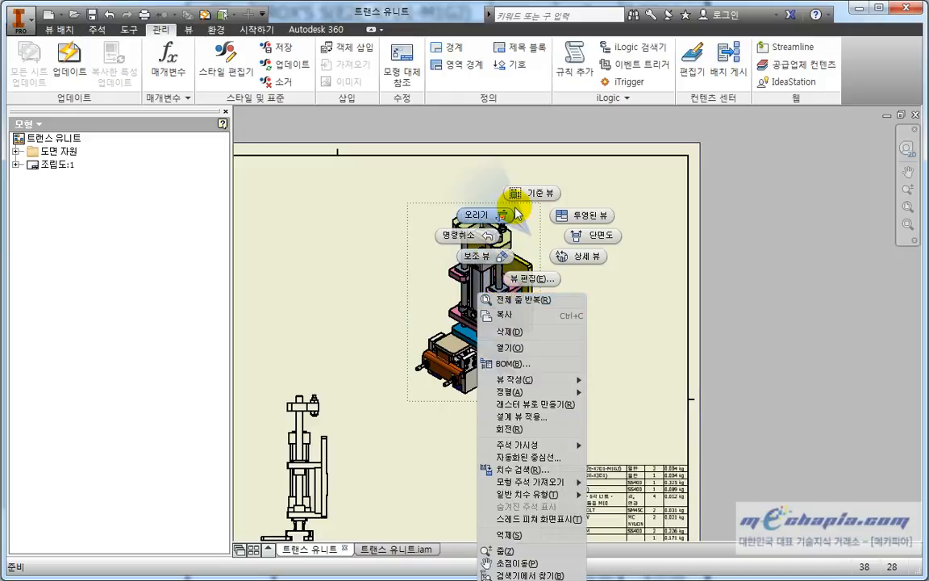
click(524, 347)
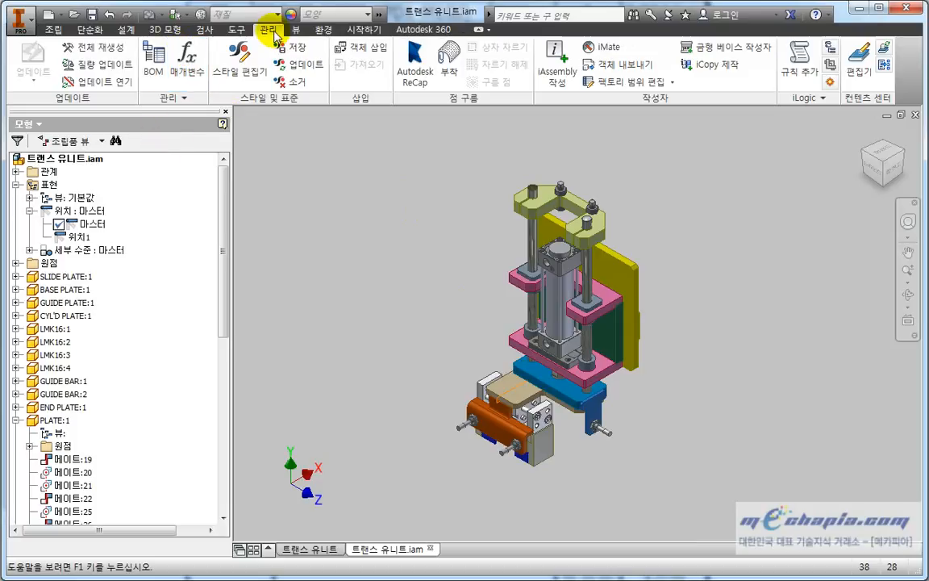
Step: Open the assembly's bill of materials, then reposition and enlarge its window to show more columns and rows
click(155, 77)
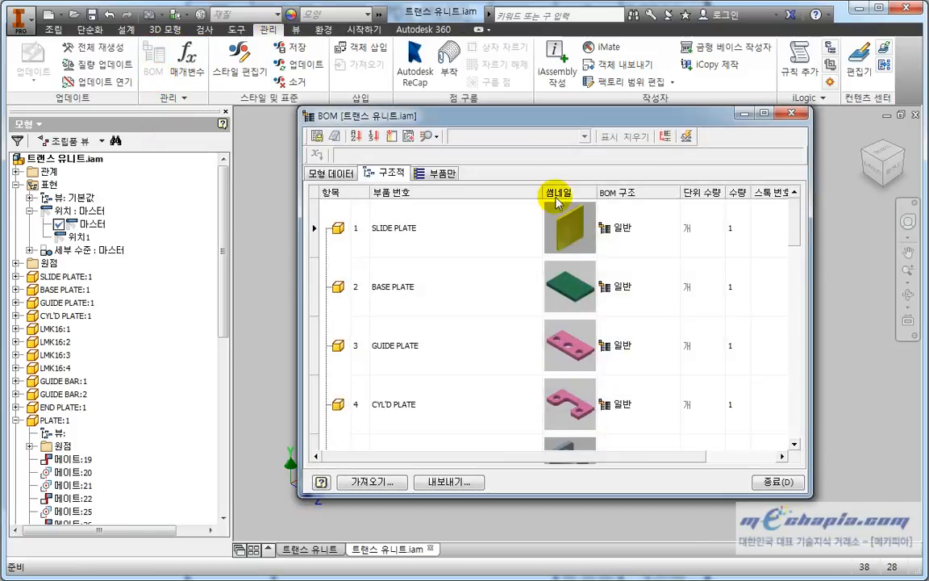
drag(563, 119, 424, 89)
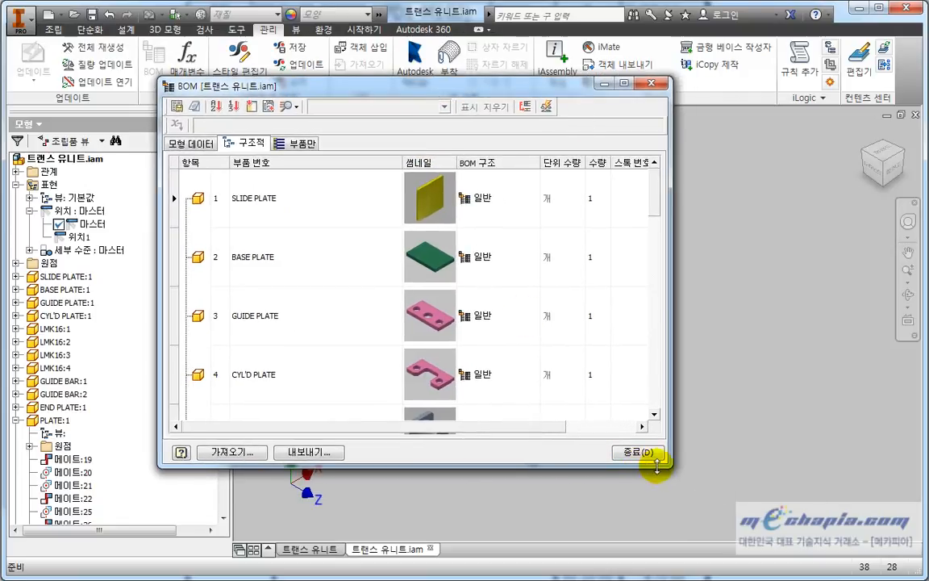
drag(669, 465, 771, 540)
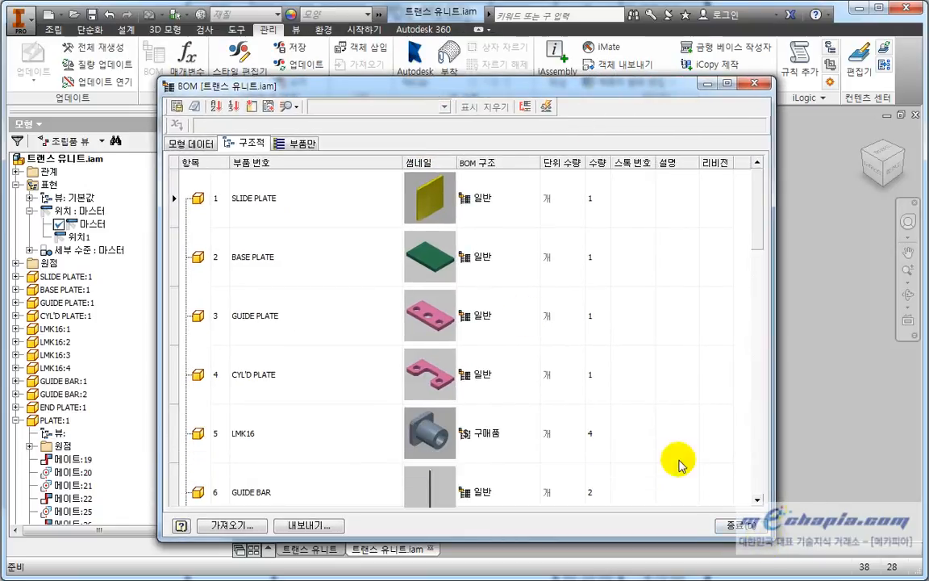
Step: Remove the thumbnail (썸네일) column from the structured bill of materials
click(442, 201)
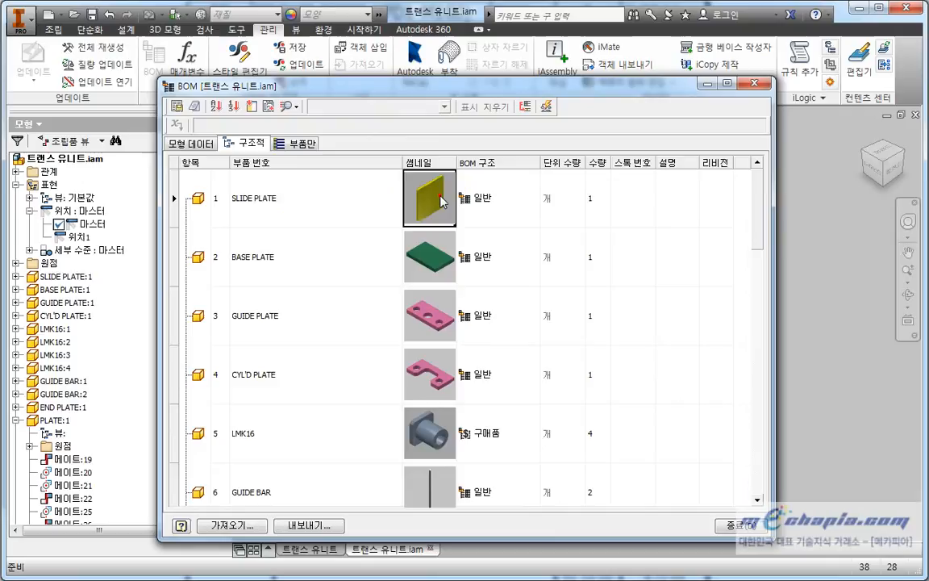
click(423, 255)
click(438, 310)
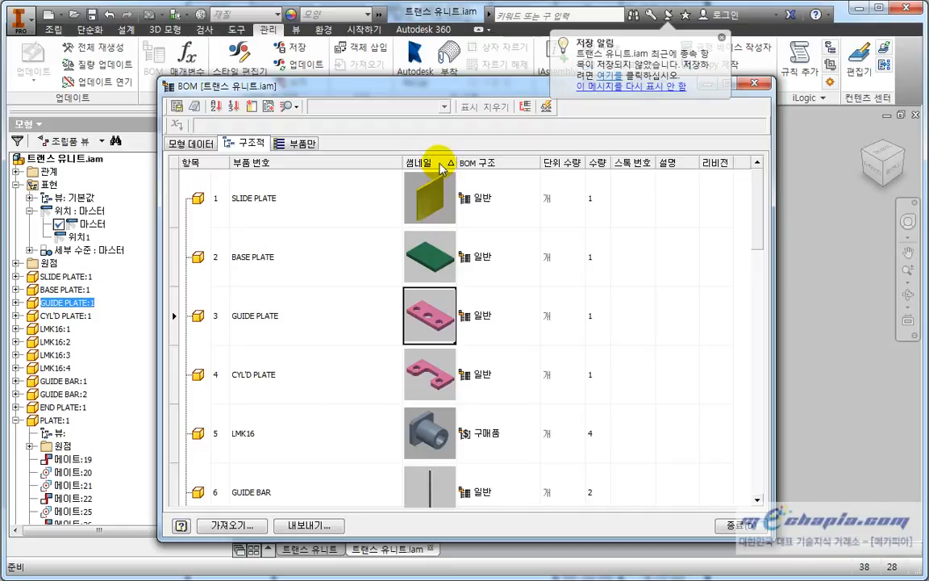
drag(432, 163, 674, 356)
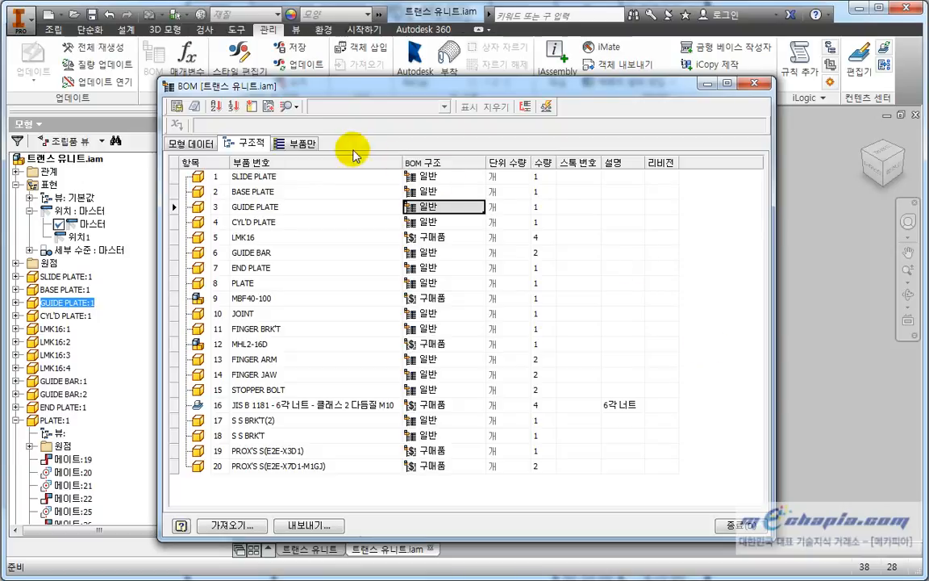
Step: Add the material (재질) column to the bill of materials between BOM 구조 and 단위 수량, and close the column chooser
click(258, 115)
drag(612, 424, 695, 387)
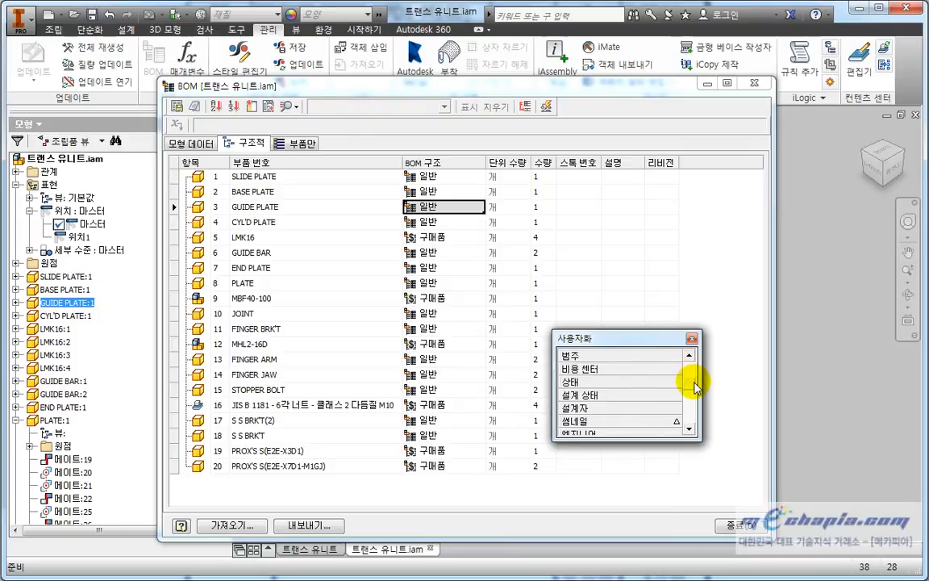
drag(591, 421, 656, 266)
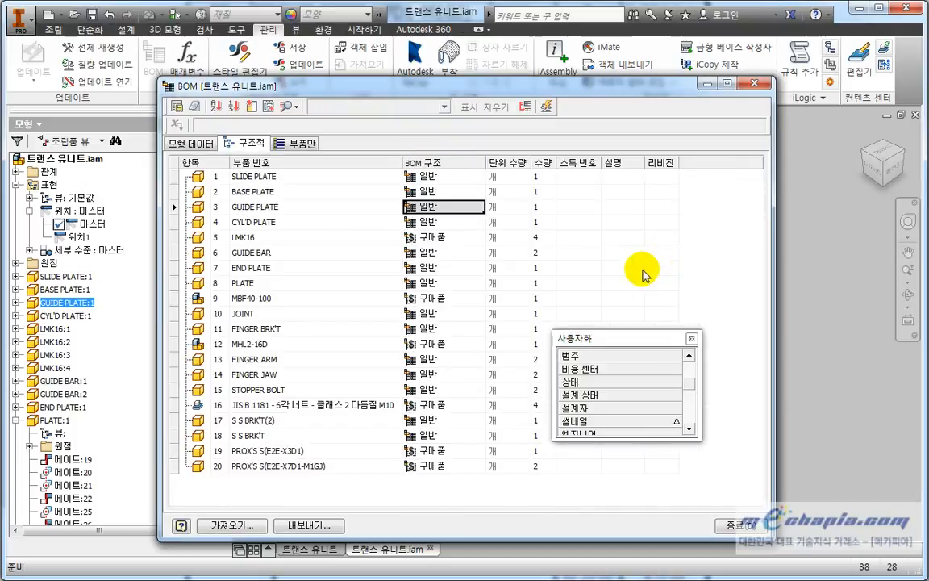
click(695, 389)
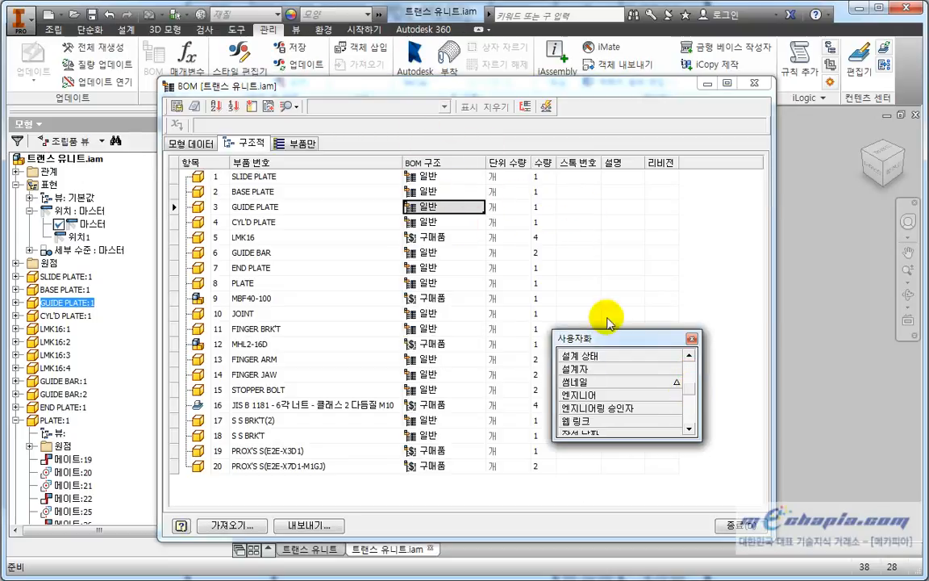
drag(634, 338, 644, 258)
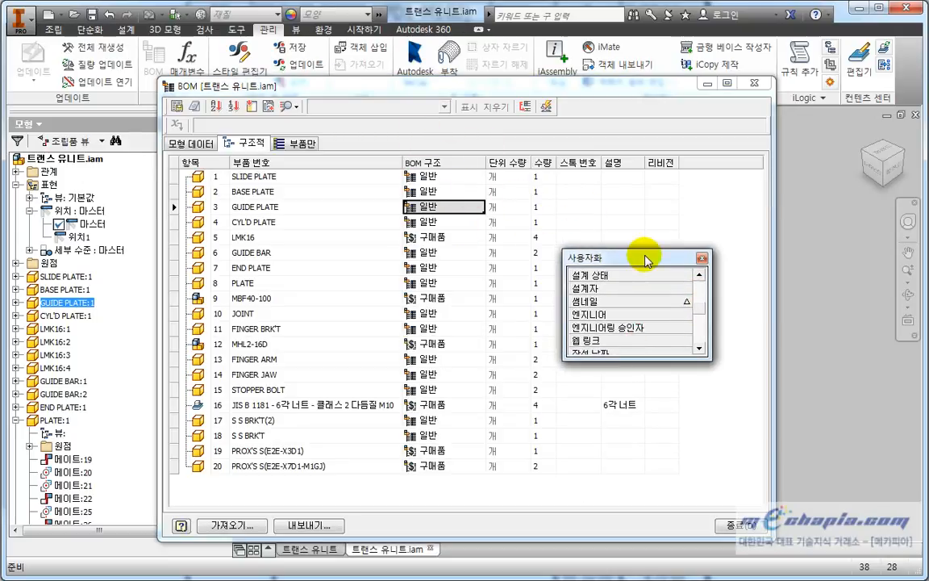
scroll(700, 313, down, 2)
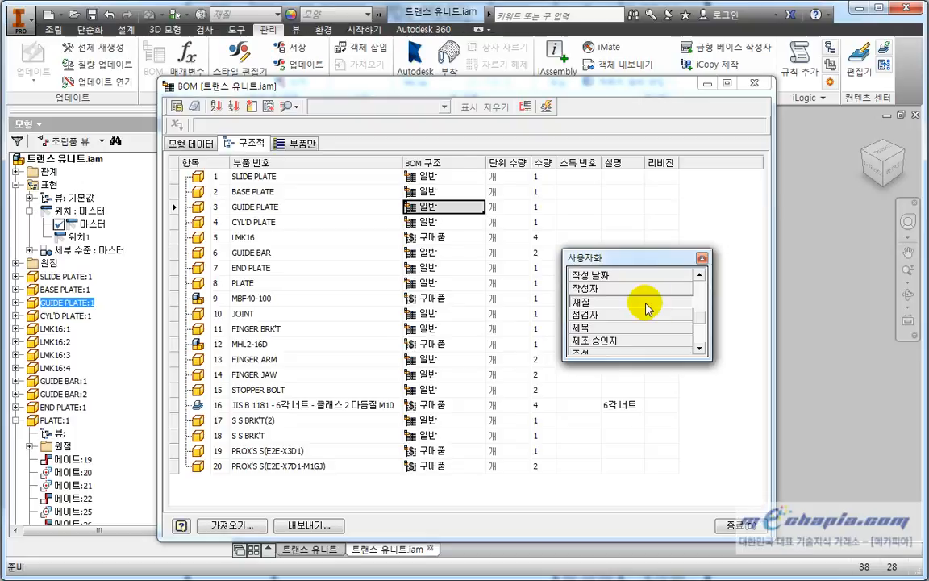
drag(647, 303, 493, 161)
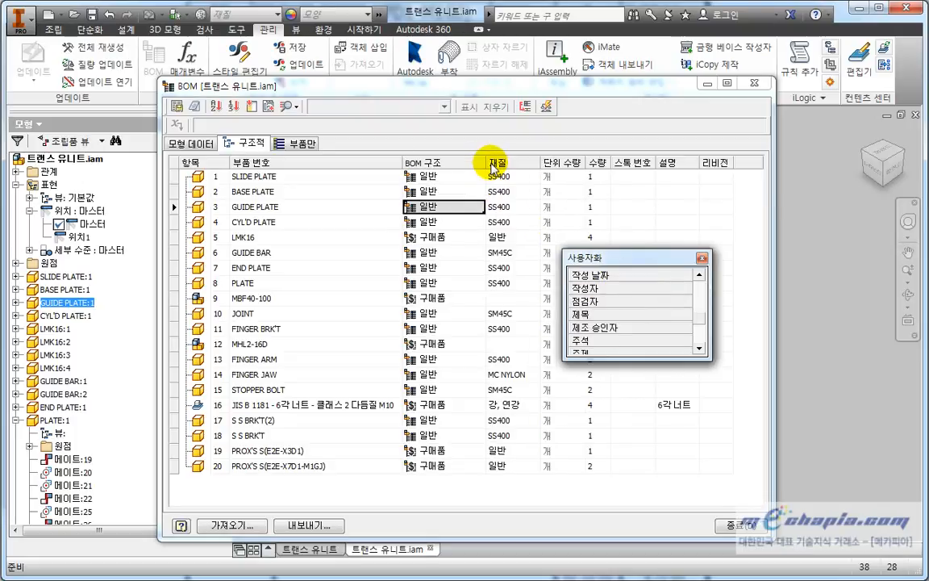
click(701, 259)
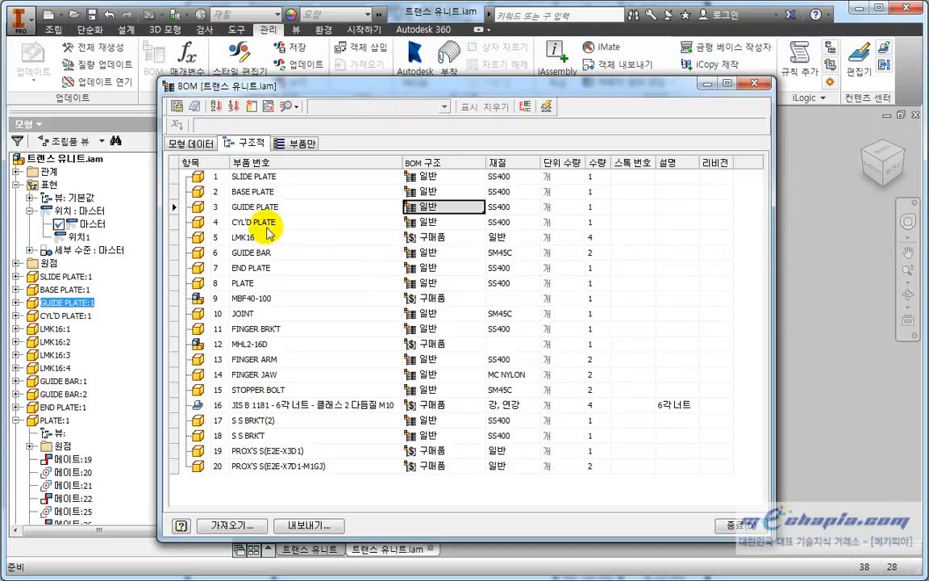
Step: Set the material of LMK16 to SS400 in the bill of materials
click(509, 236)
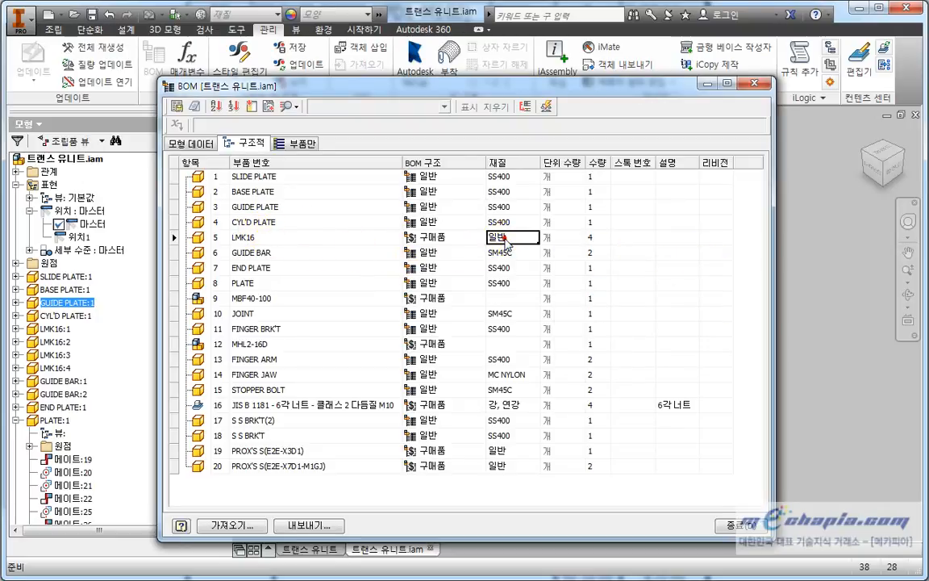
click(513, 221)
click(516, 206)
click(517, 192)
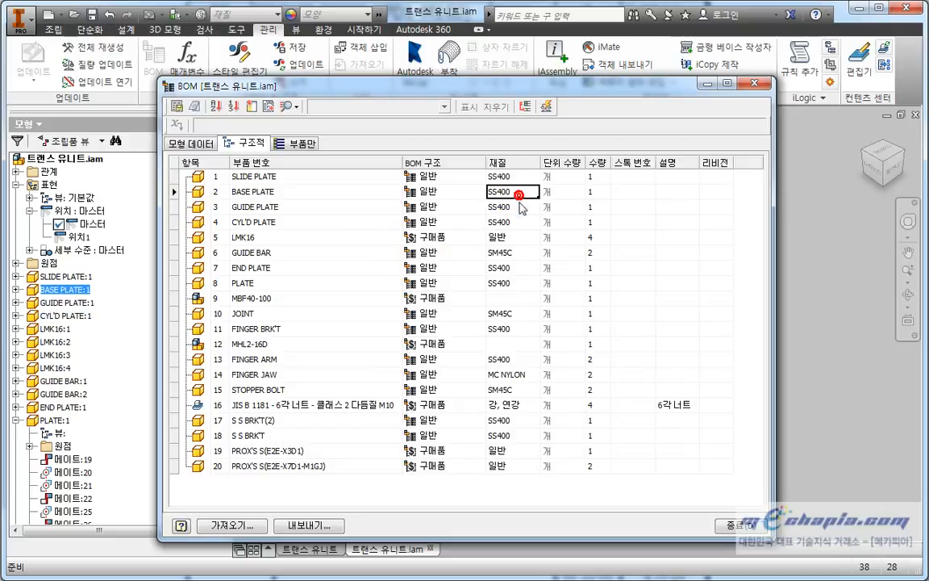
click(516, 236)
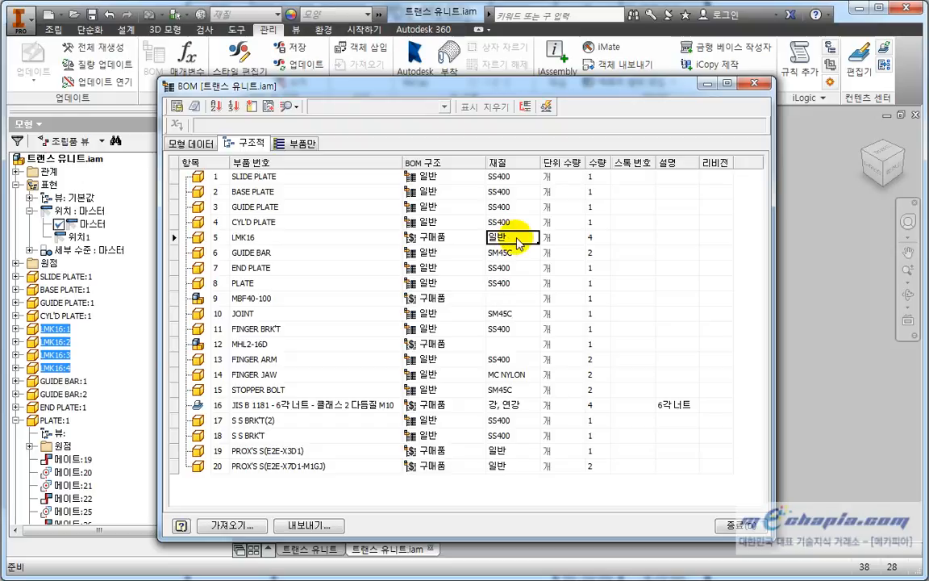
double_click(529, 240)
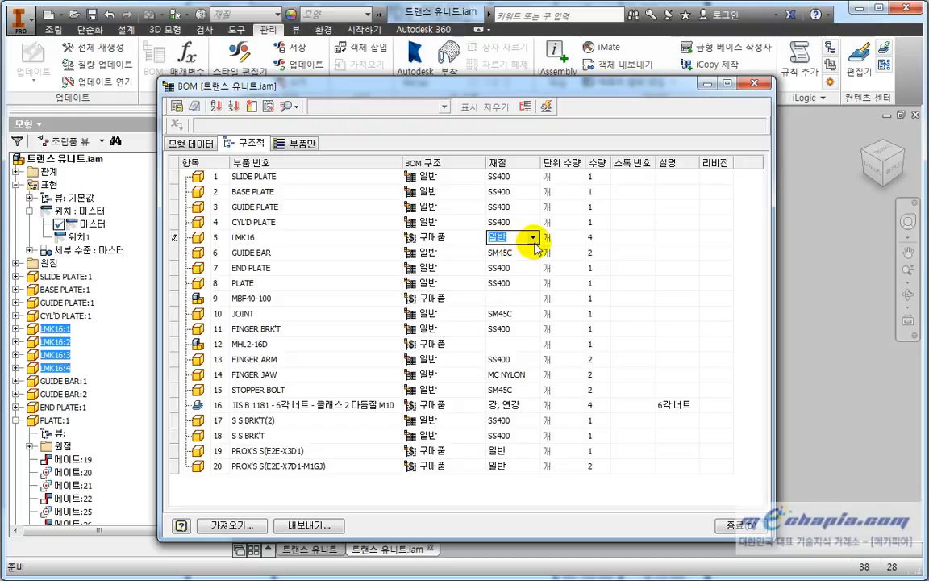
click(531, 237)
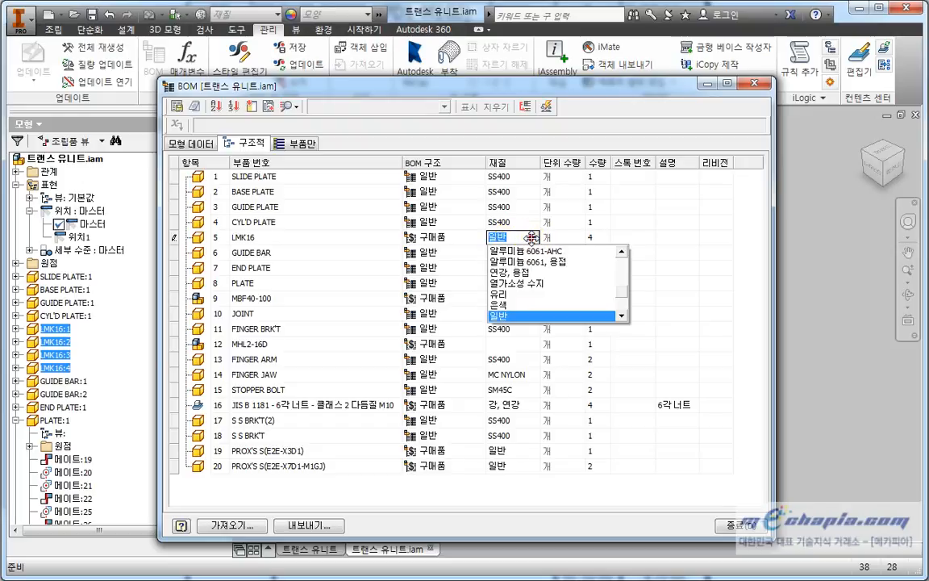
scroll(612, 290, up, 5)
mouse_move(621, 286)
mouse_down()
mouse_move(621, 266)
mouse_move(621, 276)
mouse_up()
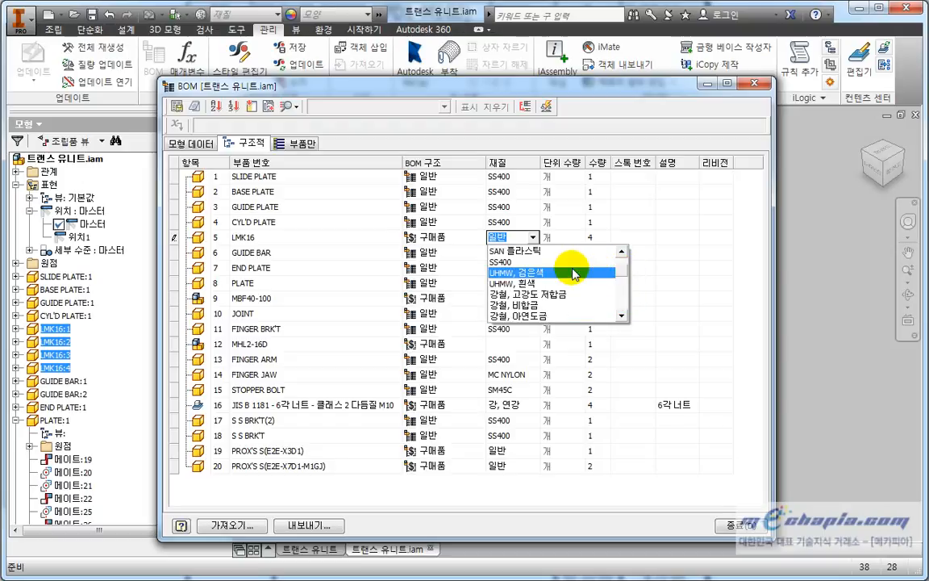
click(585, 261)
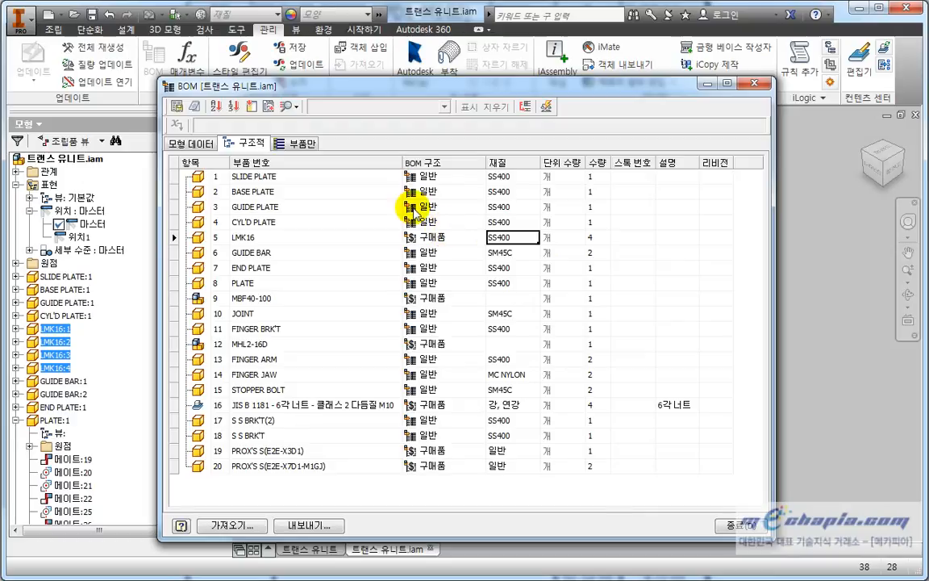
Step: Compare the BOM structure settings of SLIDE PLATE, LMK16 and MBF40-100
click(280, 176)
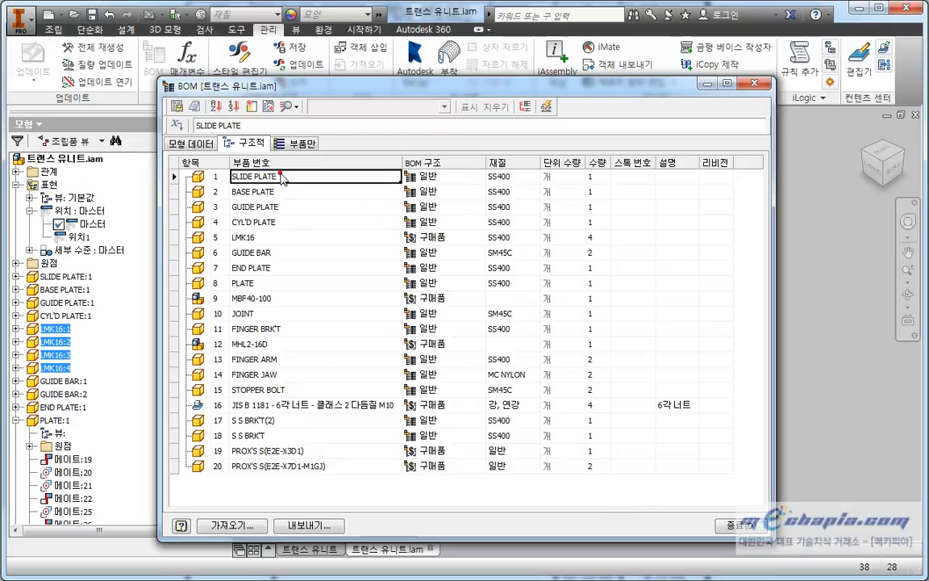
click(445, 178)
click(439, 237)
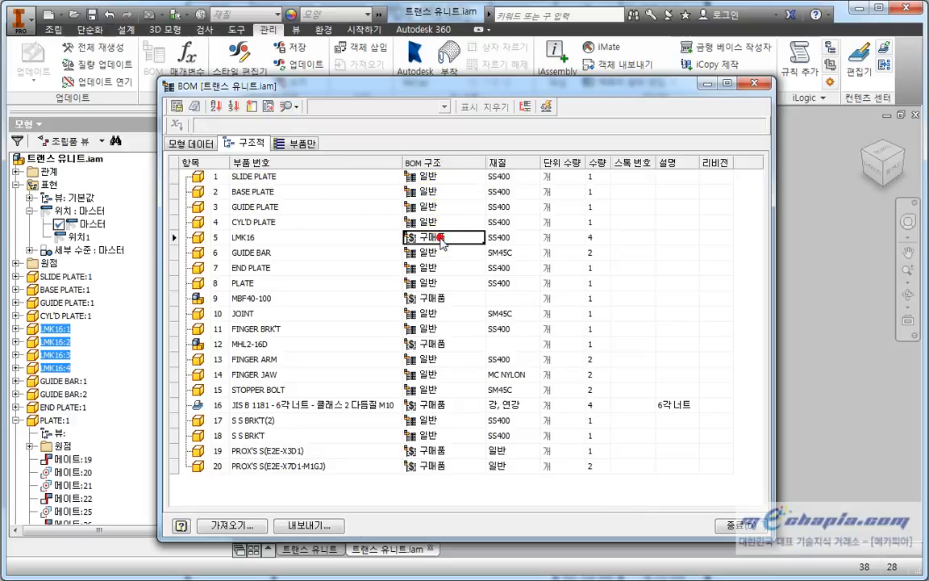
click(443, 300)
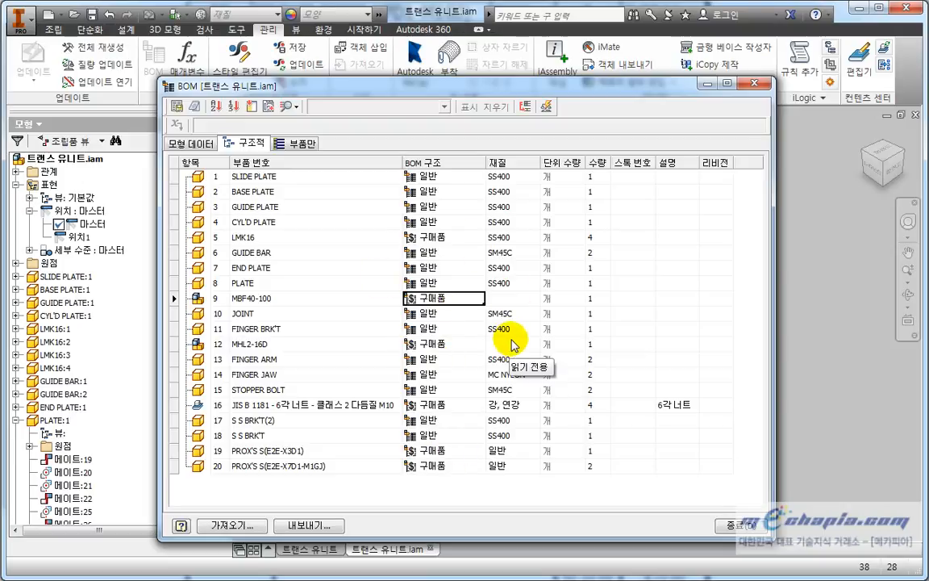
Step: Set the BOM structure of LMK16 to 일반 (normal) in the structured bill of materials
click(446, 237)
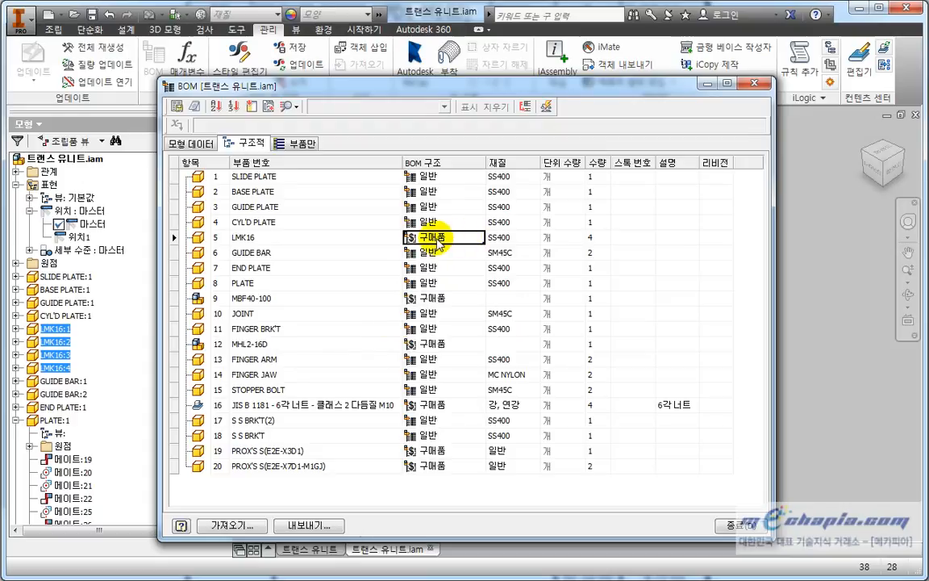
click(439, 405)
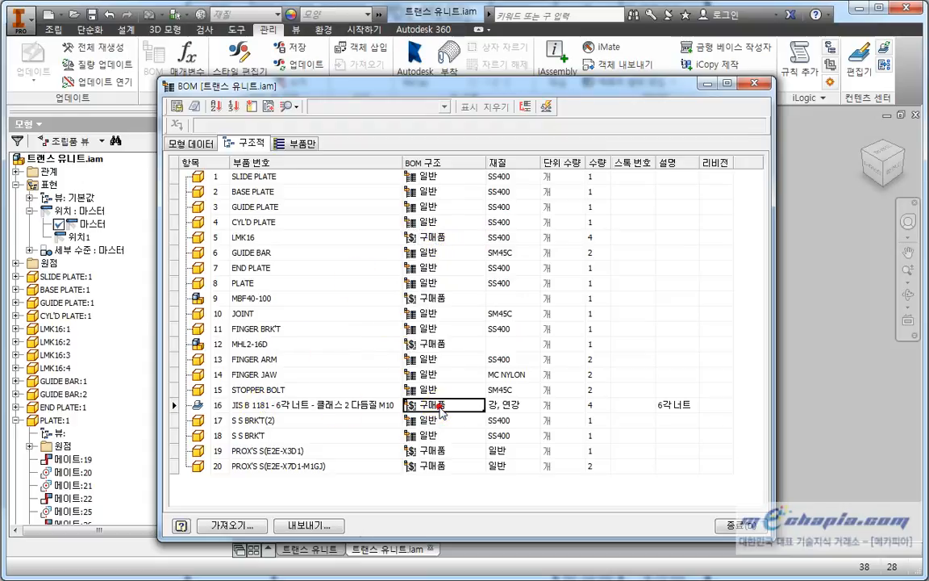
click(456, 237)
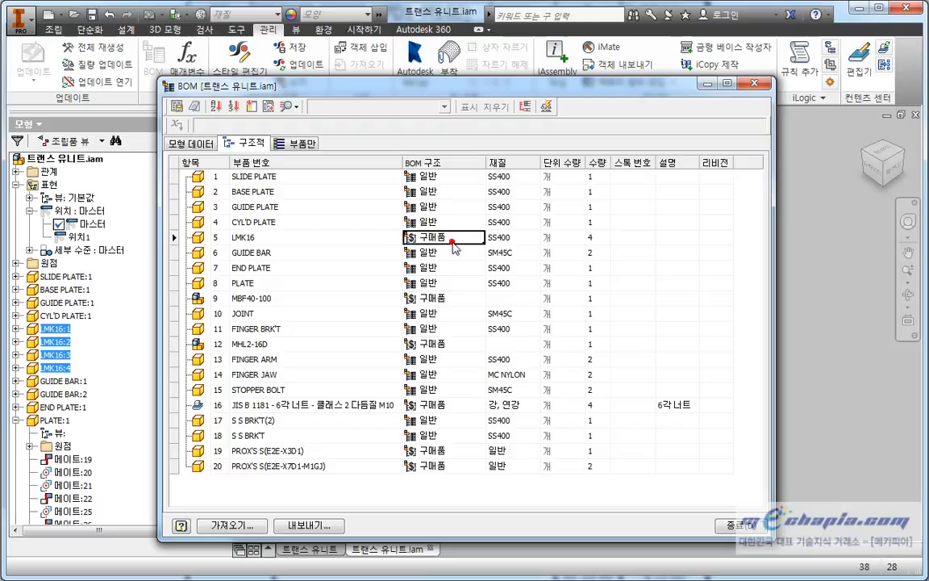
click(477, 238)
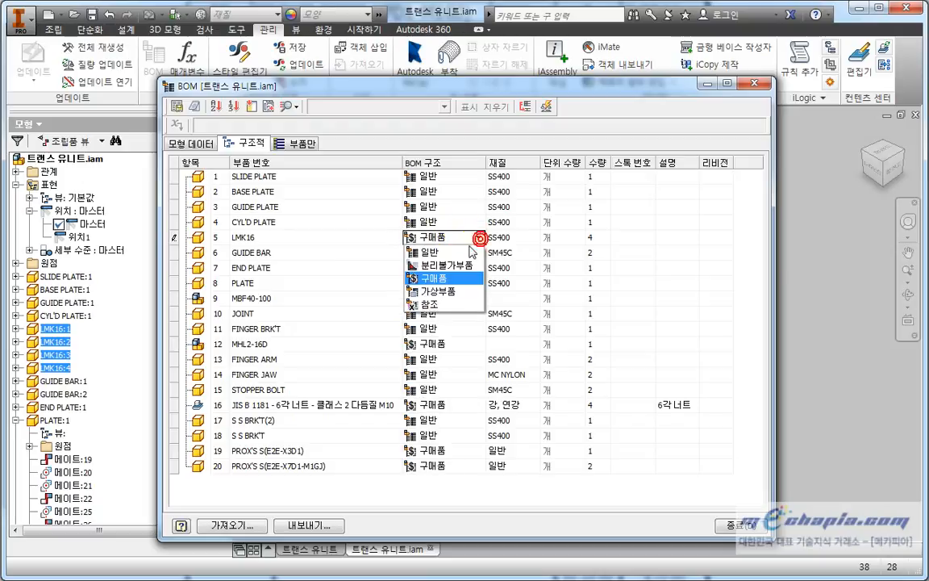
click(456, 256)
Step: Set the BOM structure of both PROX'S S sensors, E2E-X3D1 and E2E-X7D1-M1GJ, to 일반 (normal)
click(452, 450)
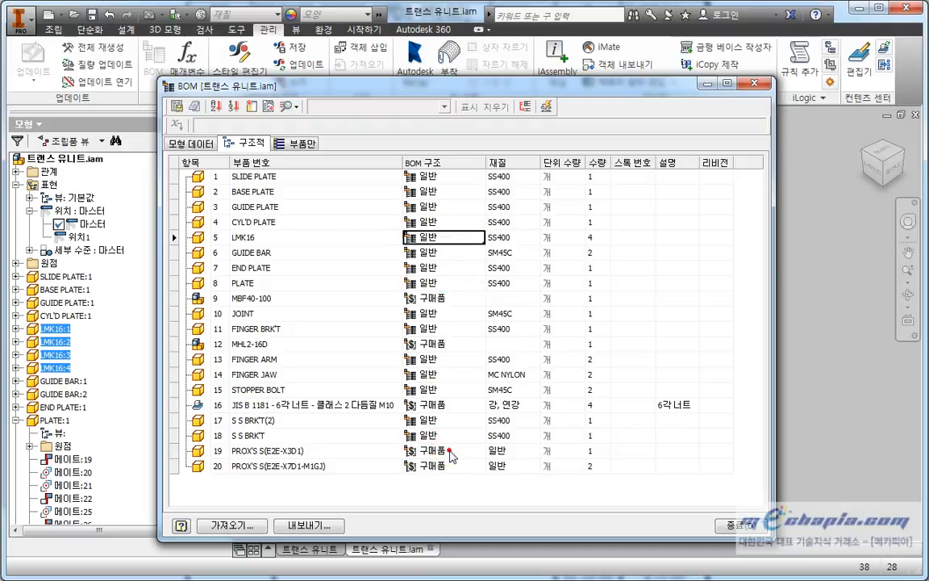
click(478, 450)
click(457, 462)
click(457, 467)
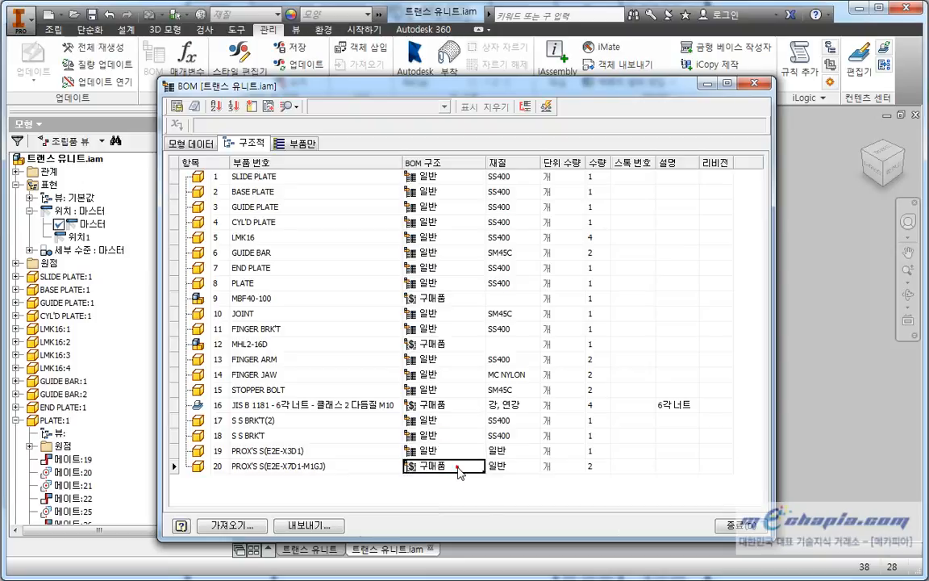
click(457, 470)
click(451, 482)
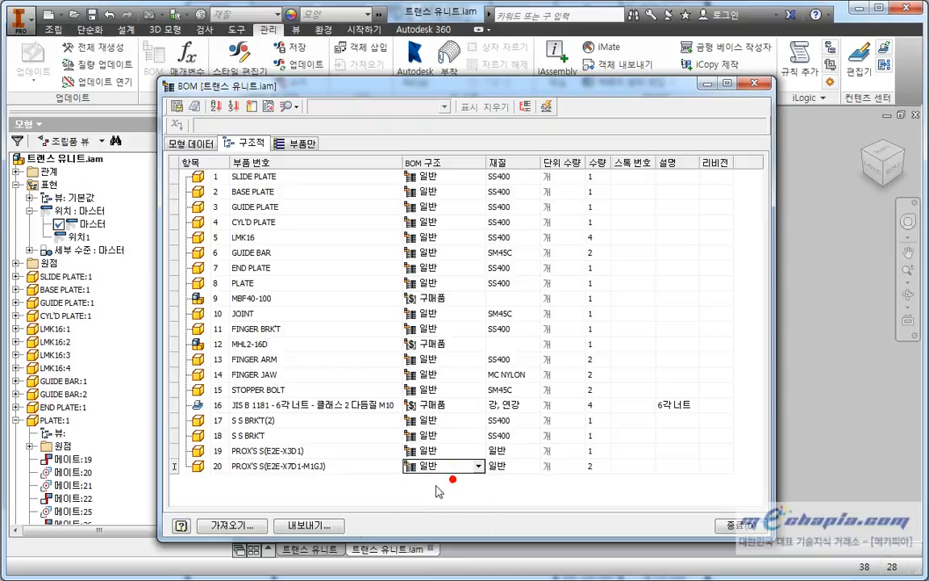
click(398, 504)
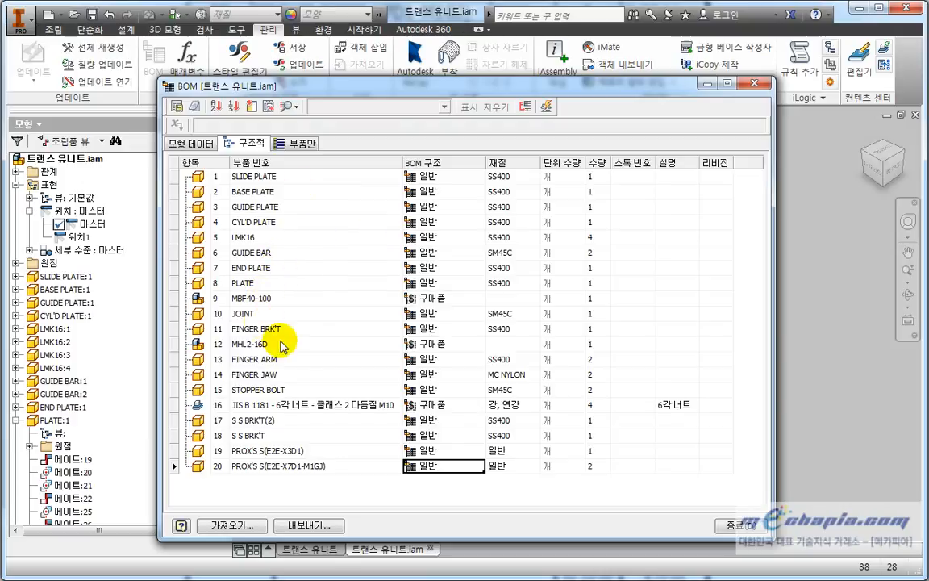
Step: Set the BOM structure of the MHL2-16D and MBF40-100 subassemblies to 일반 (normal)
click(423, 346)
click(424, 345)
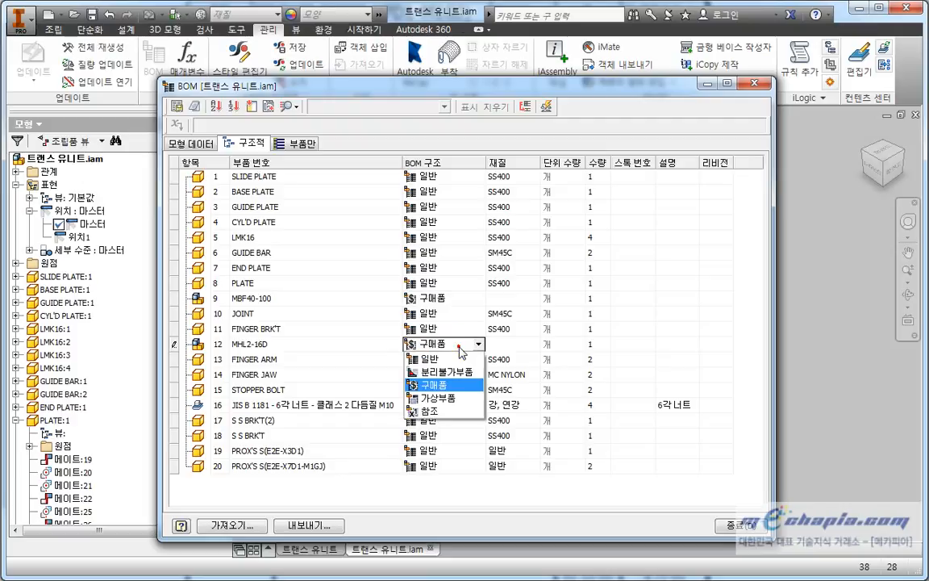
click(453, 359)
click(421, 298)
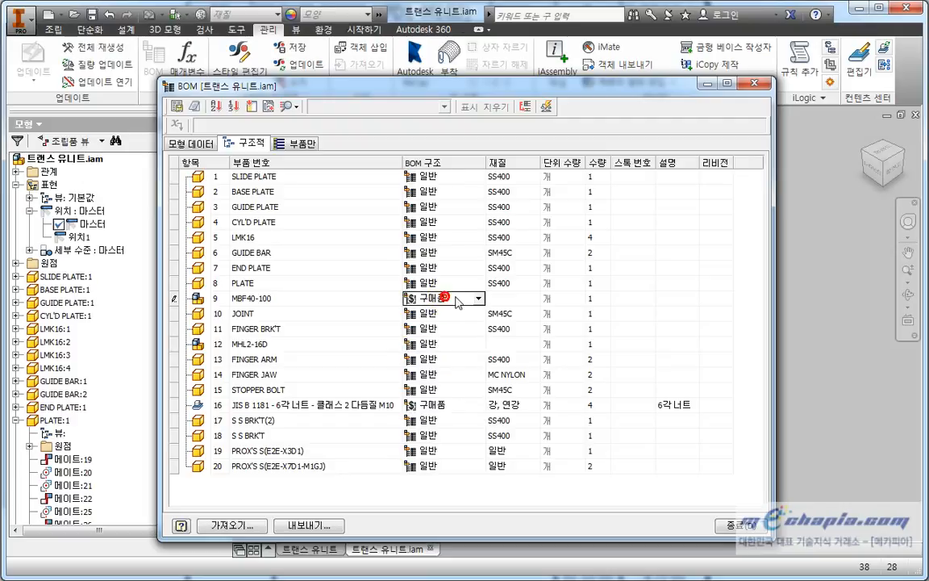
click(425, 298)
click(462, 310)
click(455, 498)
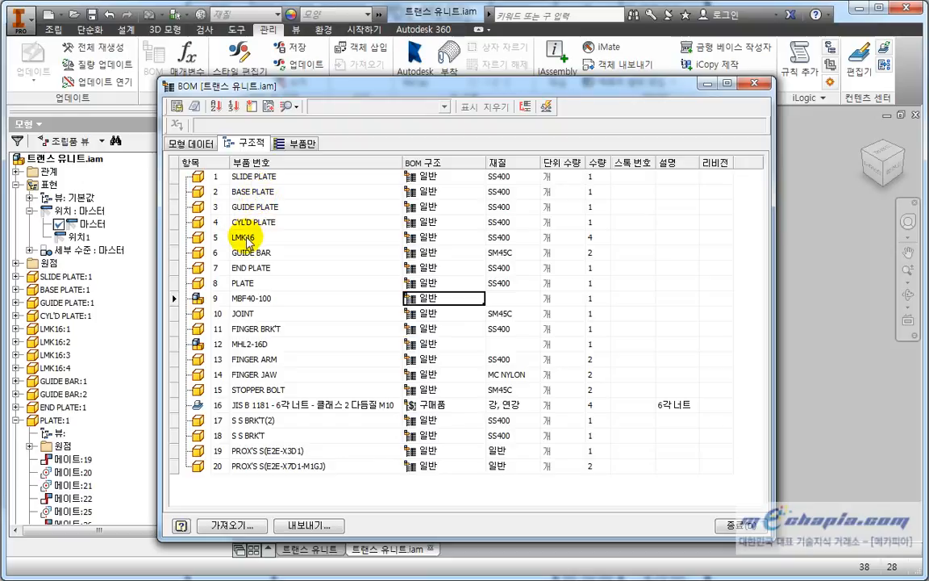
Step: Review the available BOM structure options for LMK16 and set it to 구매품 (purchased)
click(236, 240)
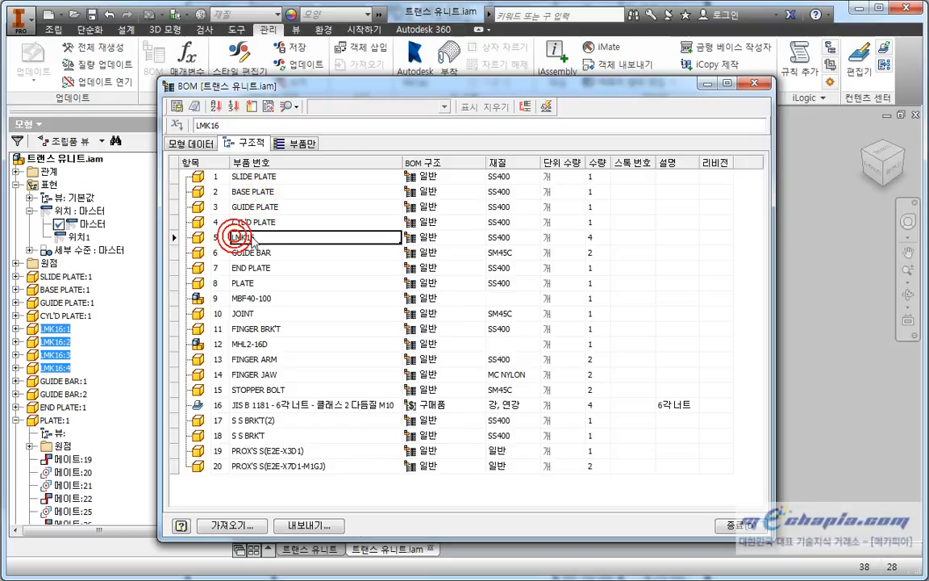
click(441, 245)
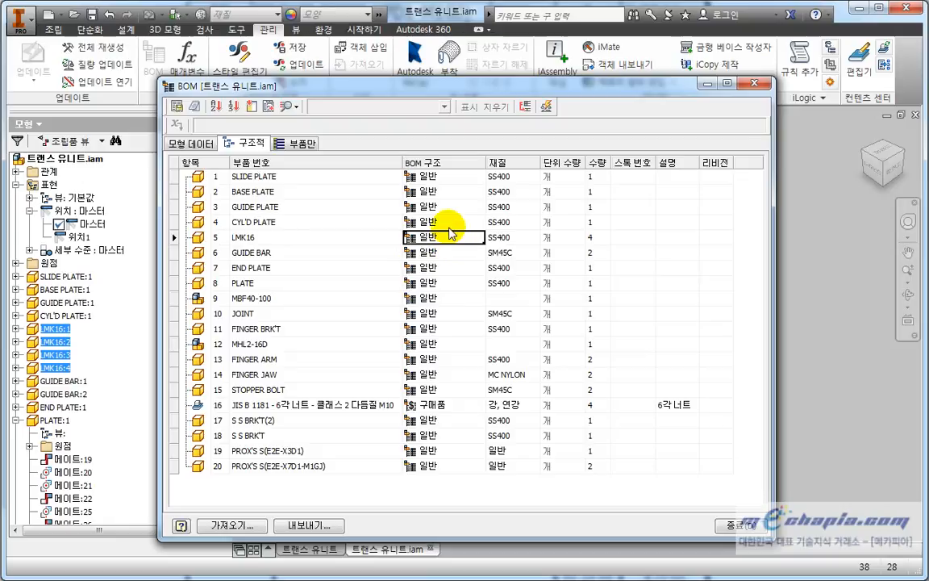
click(446, 223)
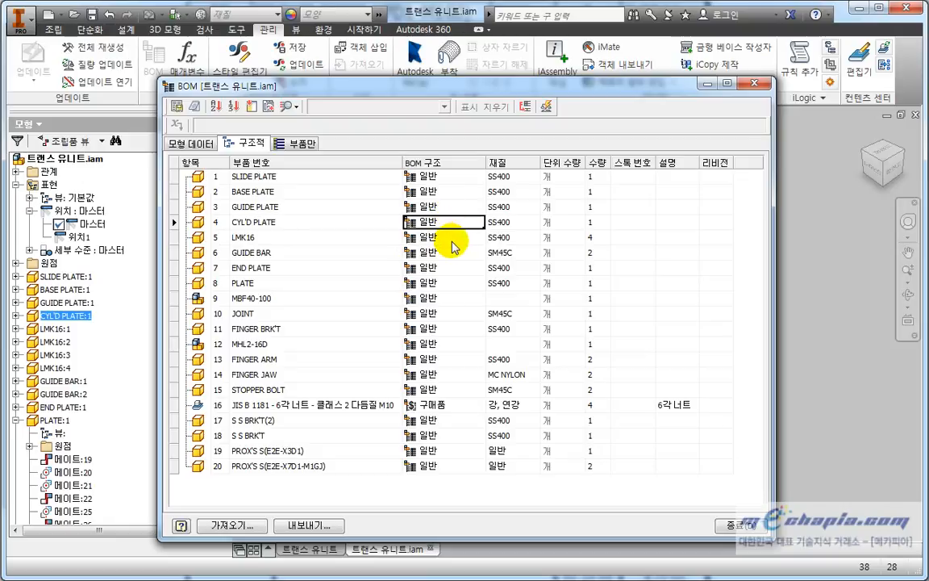
click(453, 239)
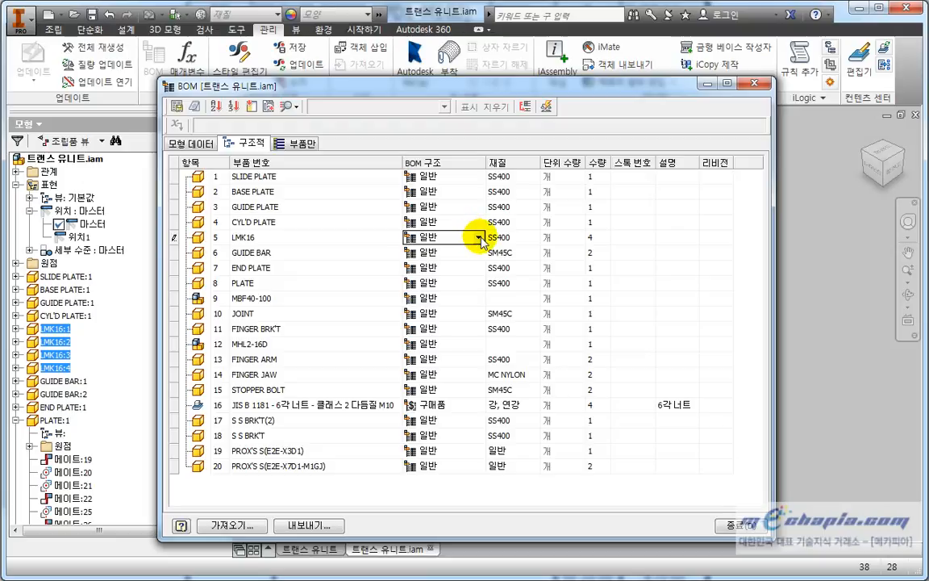
click(479, 238)
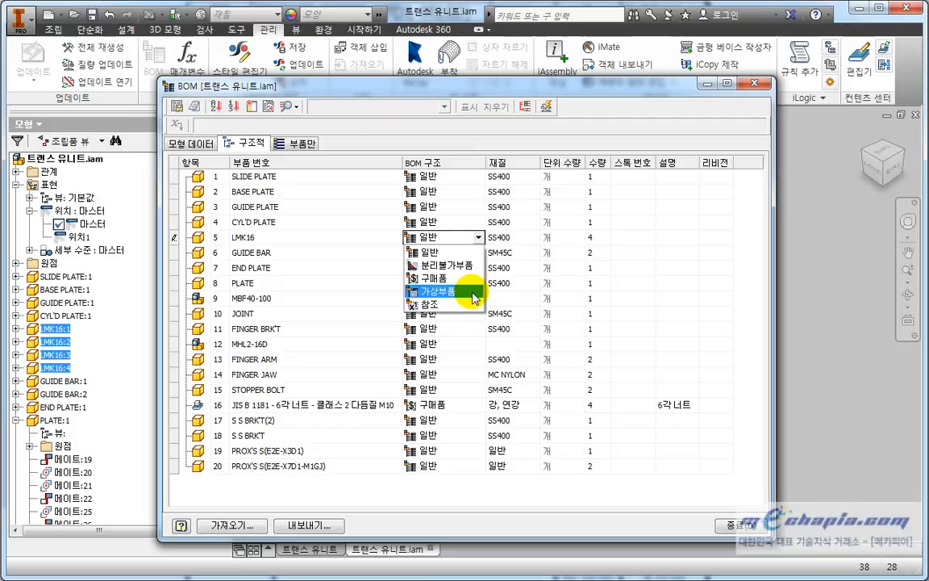
click(436, 277)
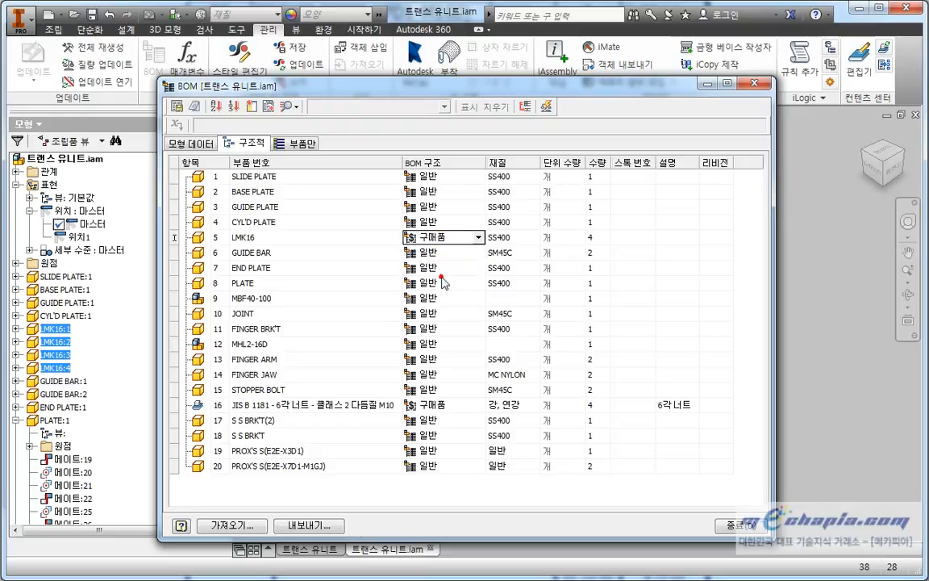
Step: Set the BOM structure of LMK16 to 가상부품 (phantom) so it drops out of the structured list
click(477, 237)
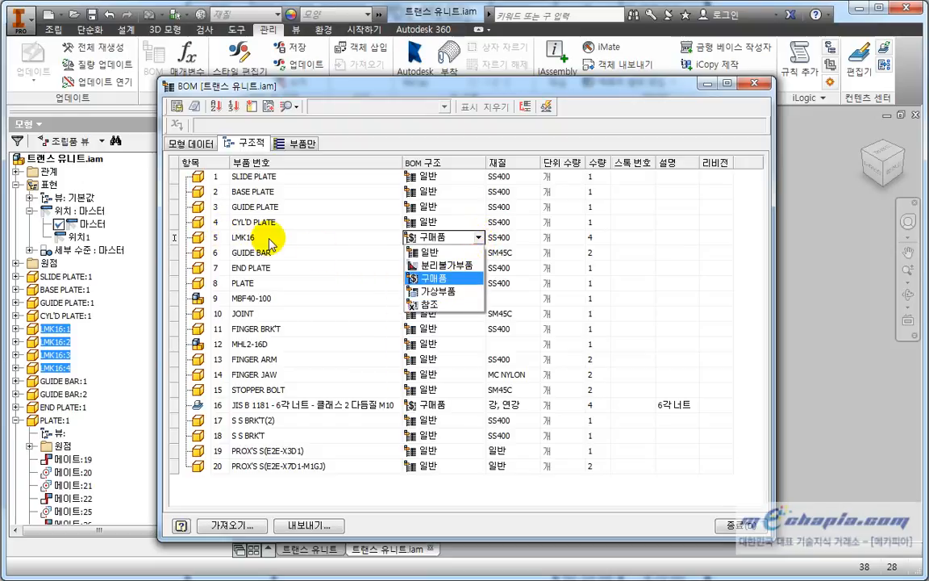
click(458, 291)
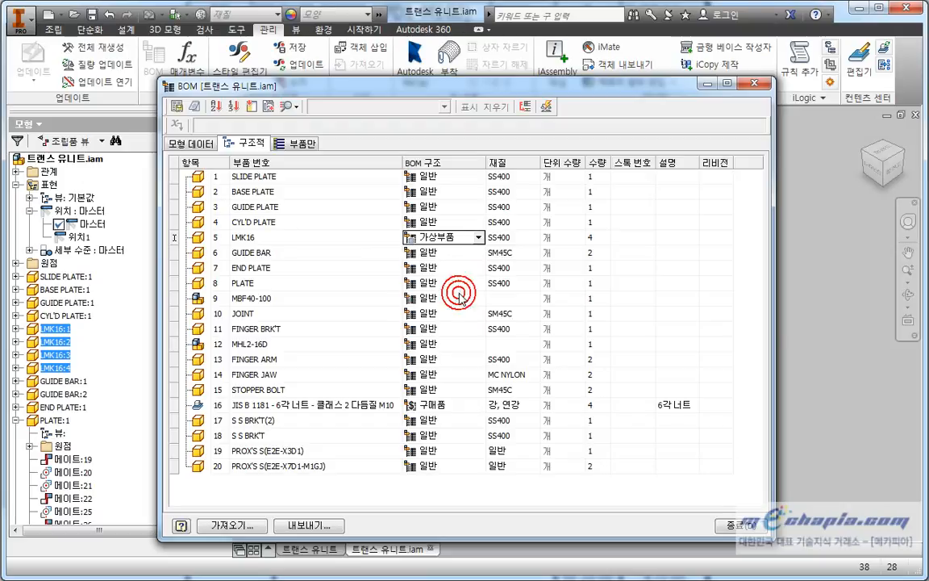
click(639, 500)
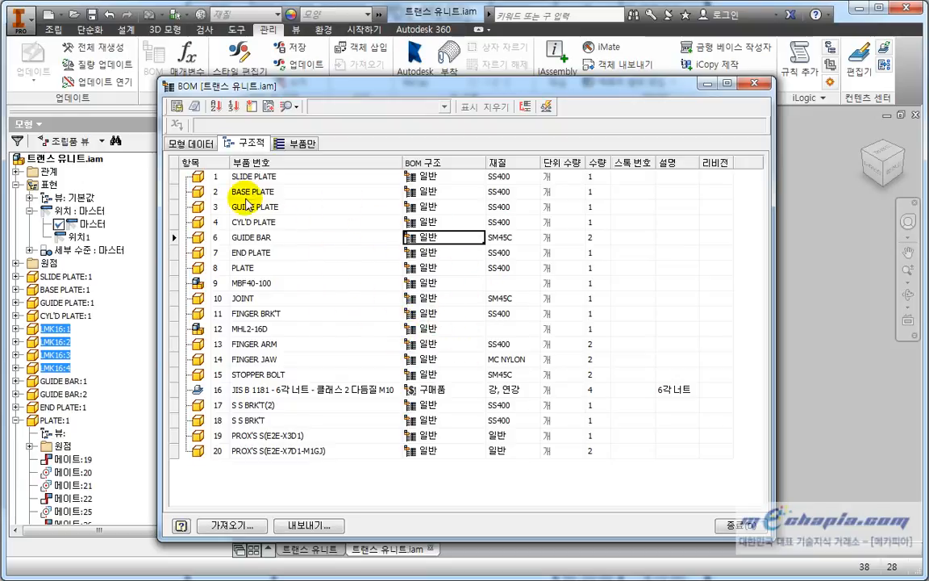
Step: Set LMK16's BOM structure to 구매품 (purchased) in the model data view, and locate its row in the structured view
click(200, 144)
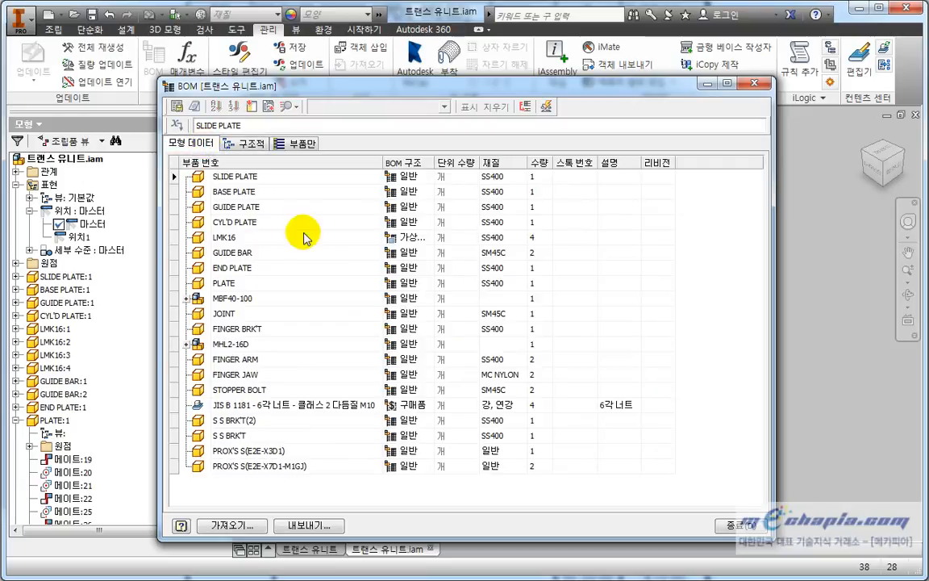
click(399, 237)
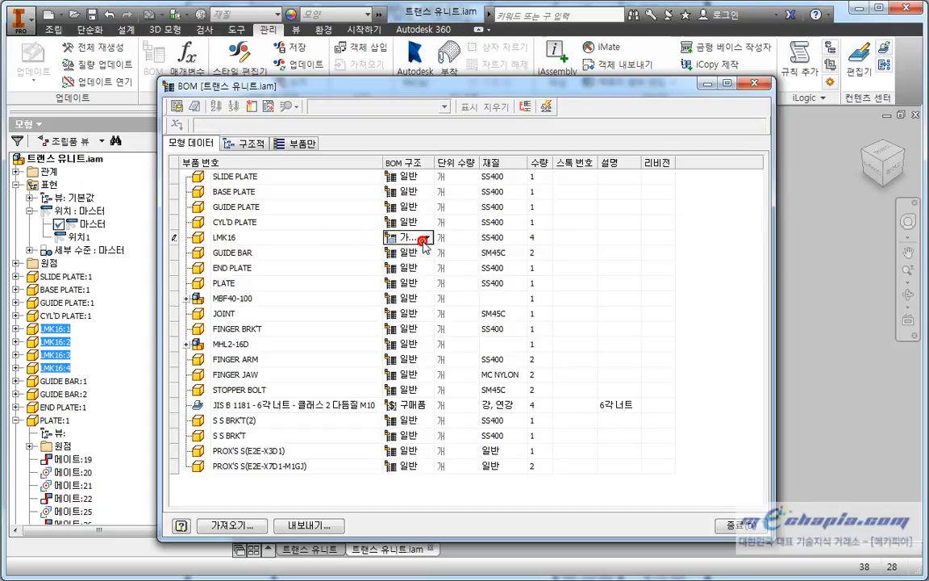
click(425, 239)
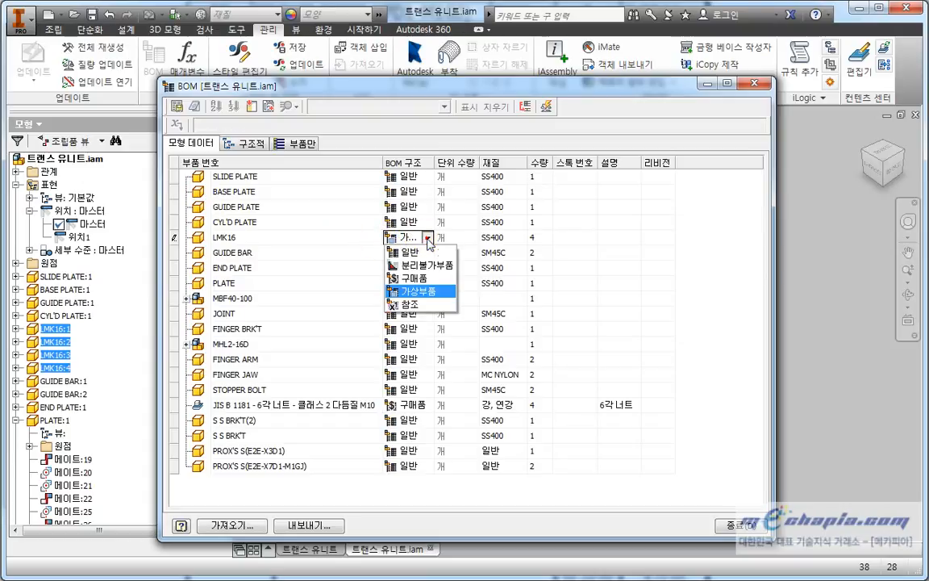
click(415, 279)
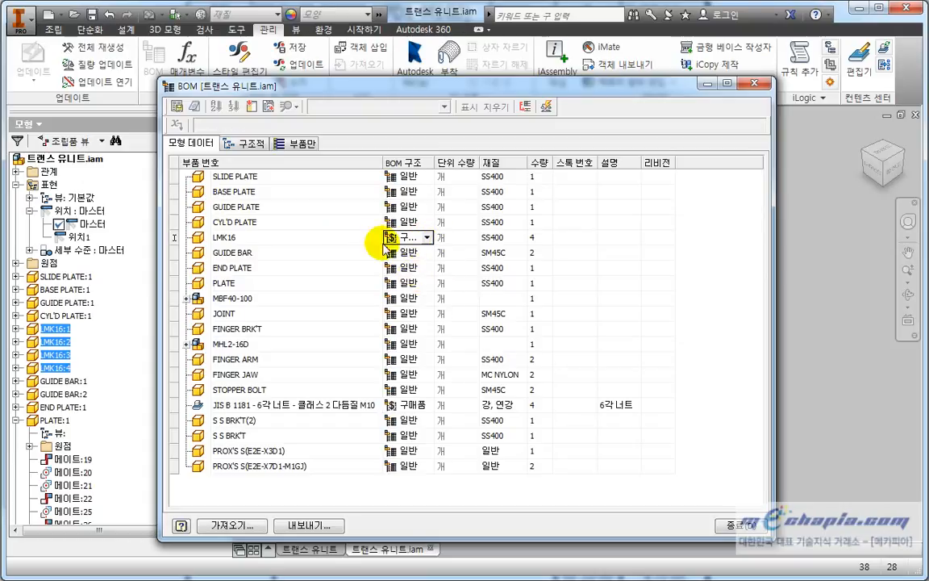
click(310, 237)
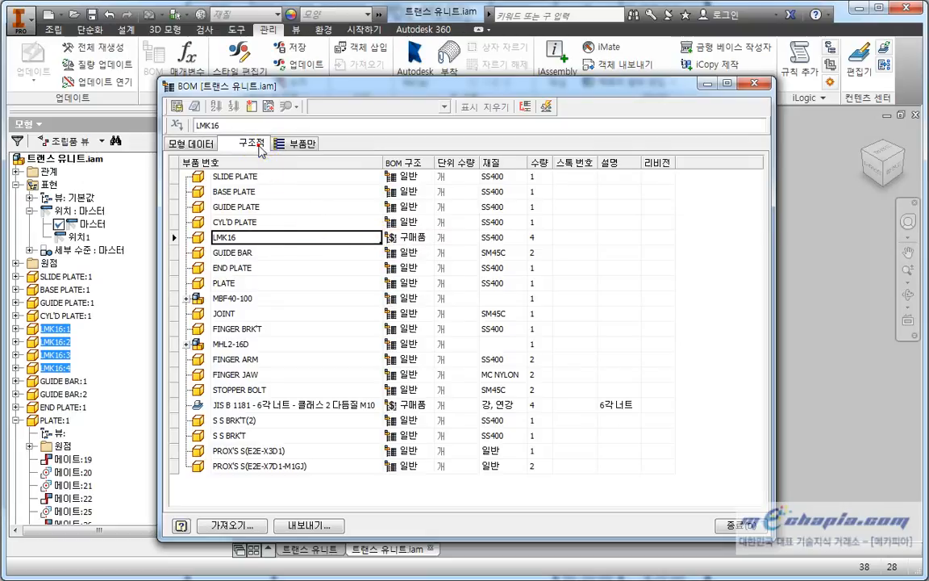
click(261, 150)
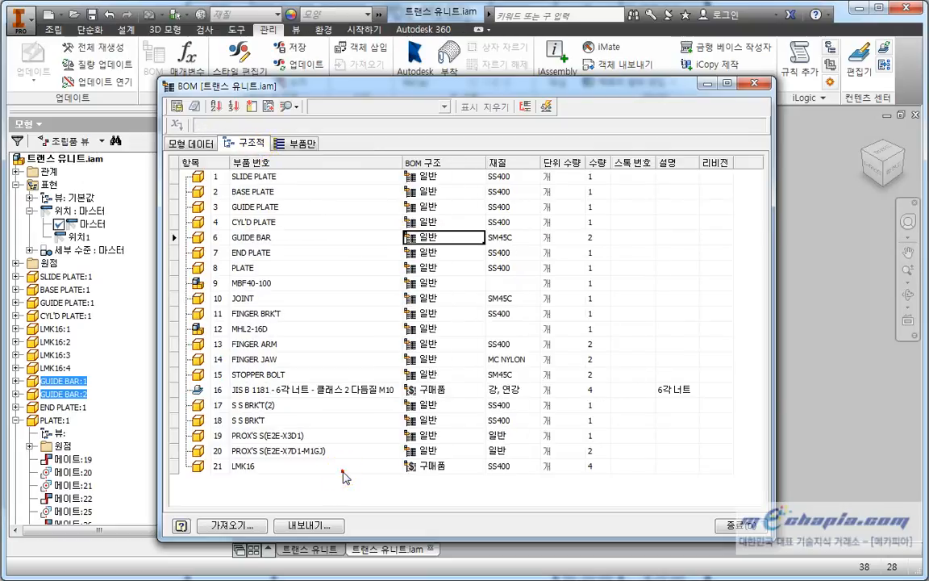
click(318, 467)
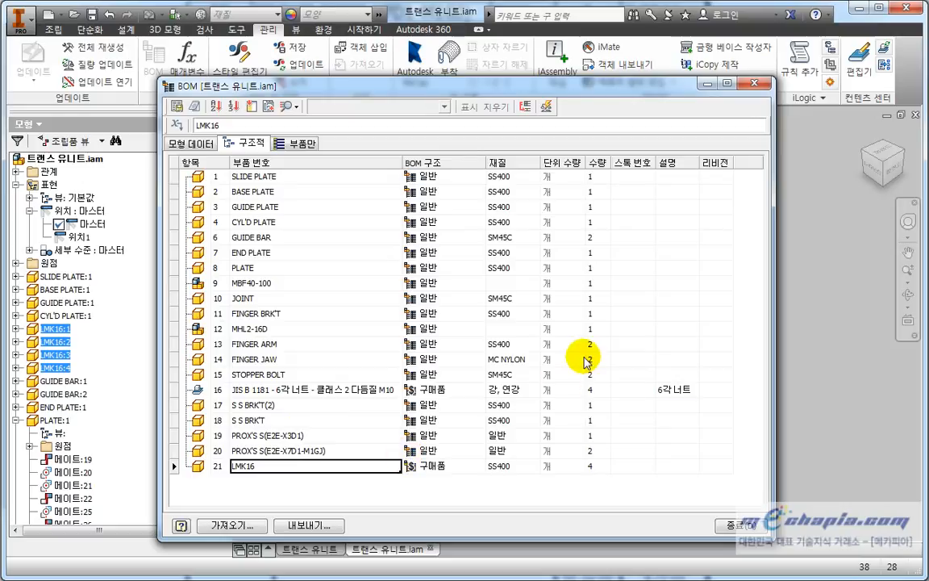
Step: Set the BOM structure of the MBF40-100 and MHL2-16D subassemblies to 구매품 (purchased)
click(427, 283)
click(478, 283)
click(448, 324)
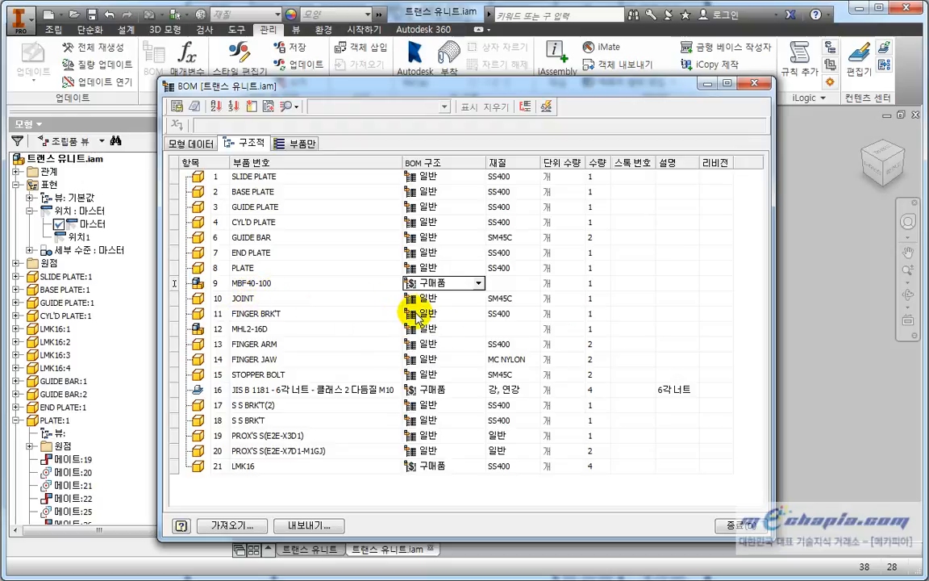
click(444, 329)
click(477, 329)
click(453, 369)
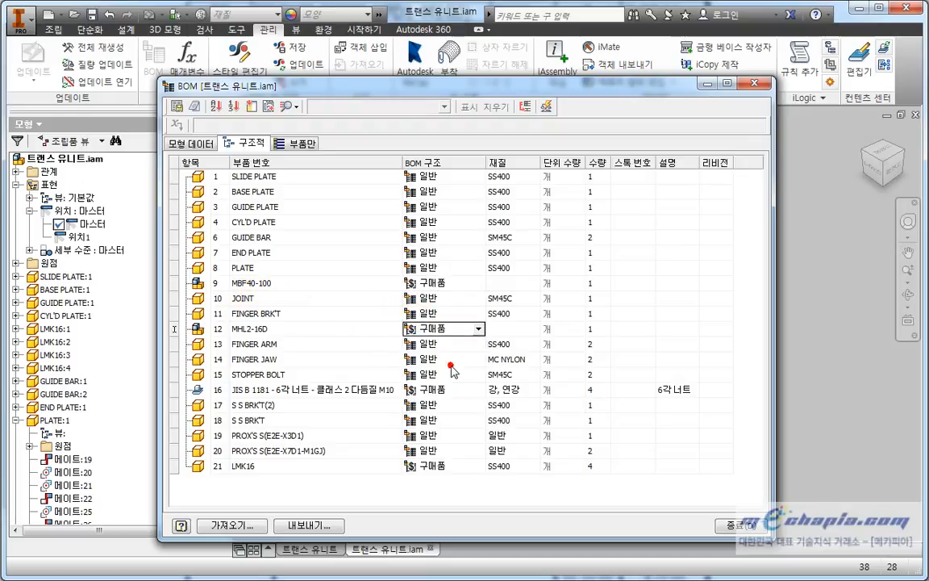
Step: Set the BOM structure of both PROX'S S sensors, E2E-X3D1 and E2E-X7D1-M1GJ, to 구매품 (purchased)
click(440, 436)
click(444, 437)
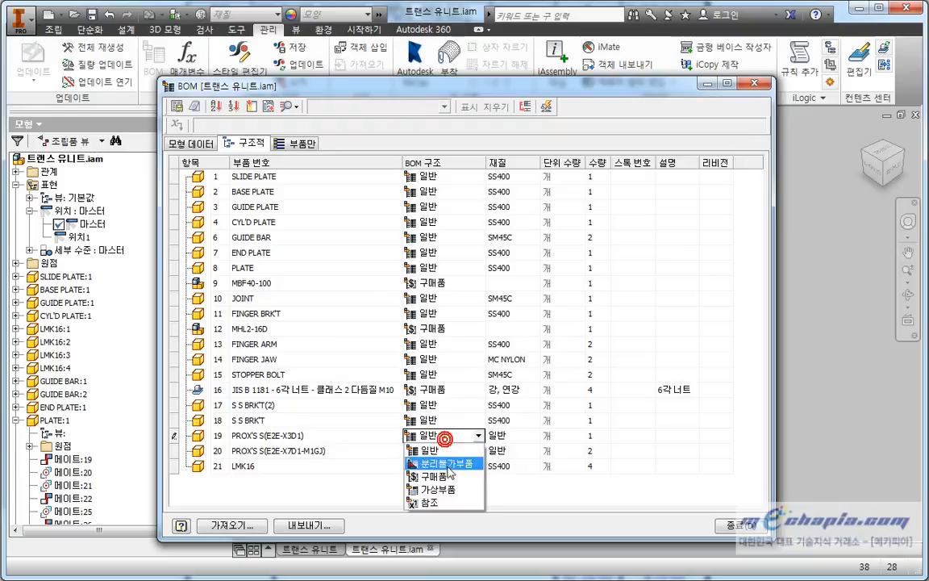
click(435, 475)
click(453, 450)
click(454, 449)
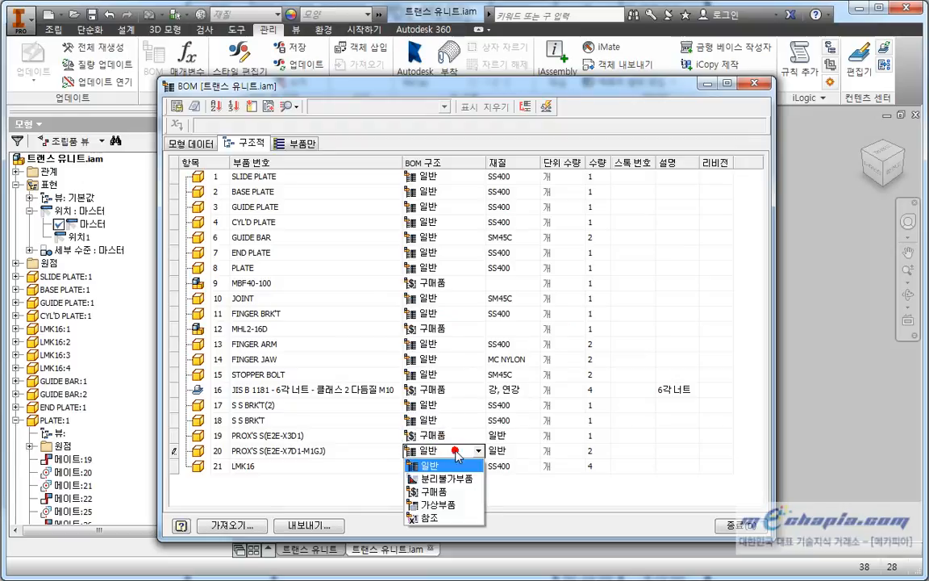
click(435, 491)
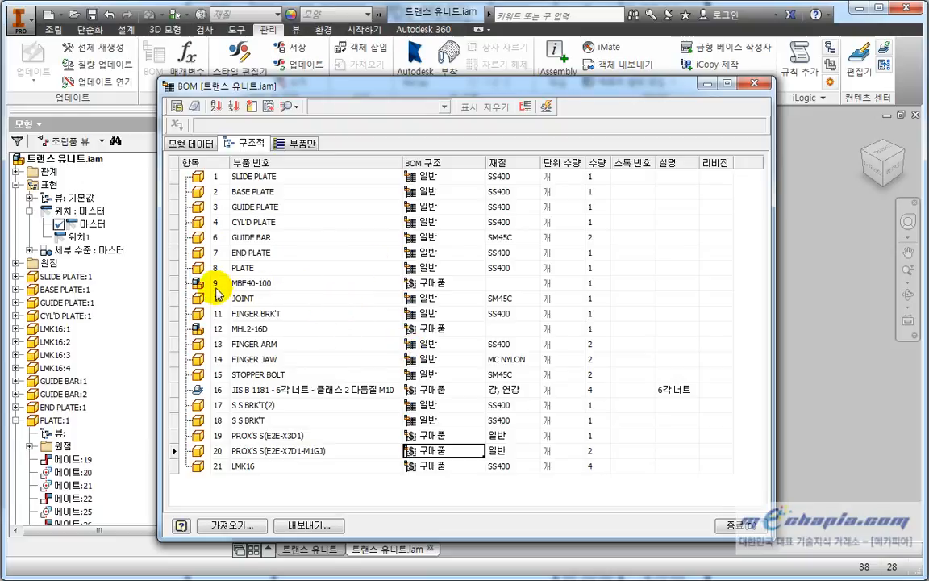
Step: Move the MBF40-100 row down the structured list to between PROX'S S(E2E-X7D1-M1GJ) and LMK16
click(315, 283)
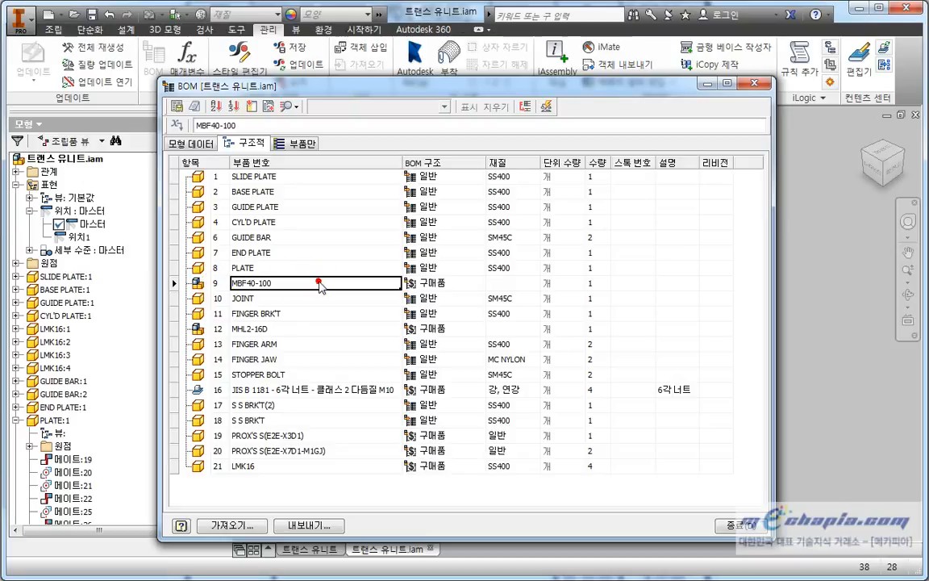
click(200, 284)
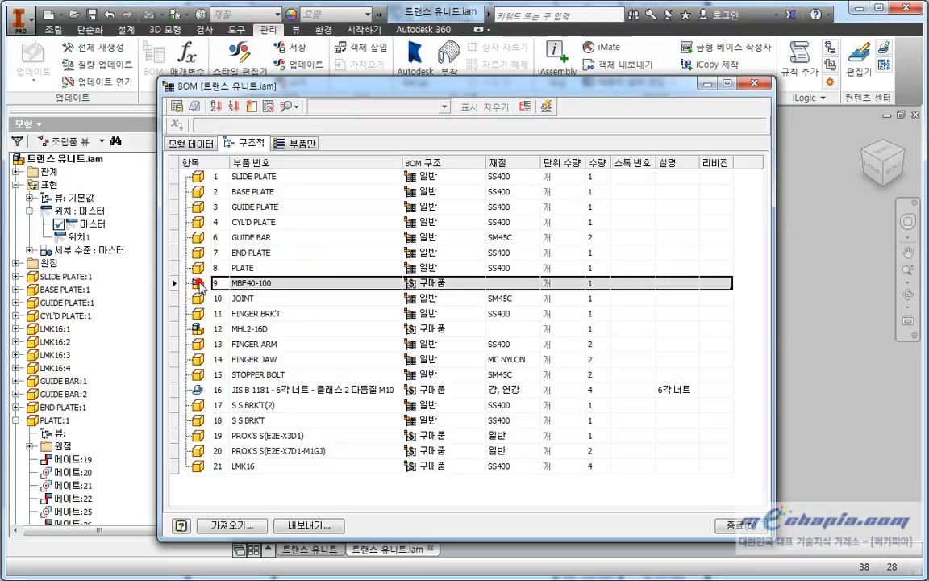
drag(200, 285, 207, 457)
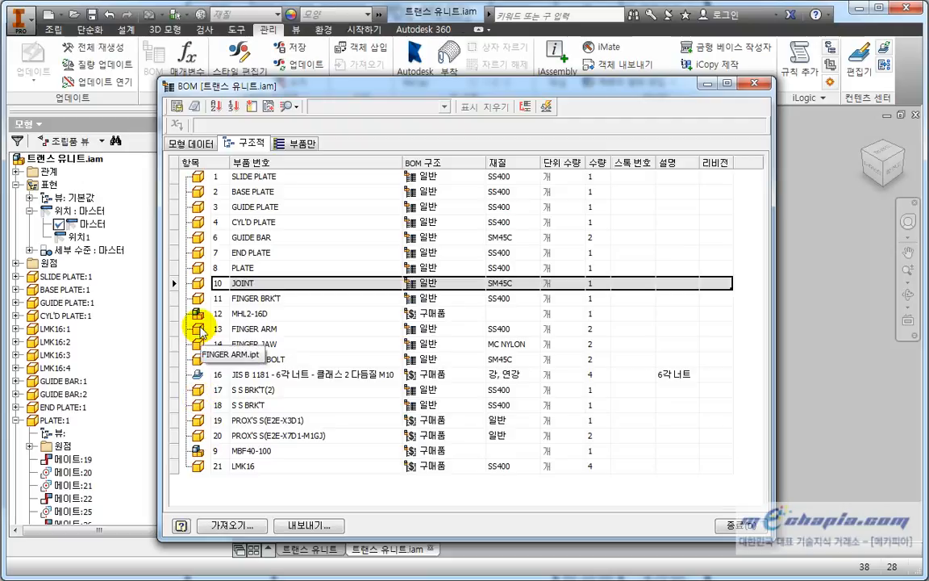
Step: Move the MHL2-16D row between CYL'D PLATE and GUIDE BAR, and the PROX'S S(E2E-X7D1-M1GJ) row between GUIDE BAR and END PLATE
drag(199, 313, 198, 237)
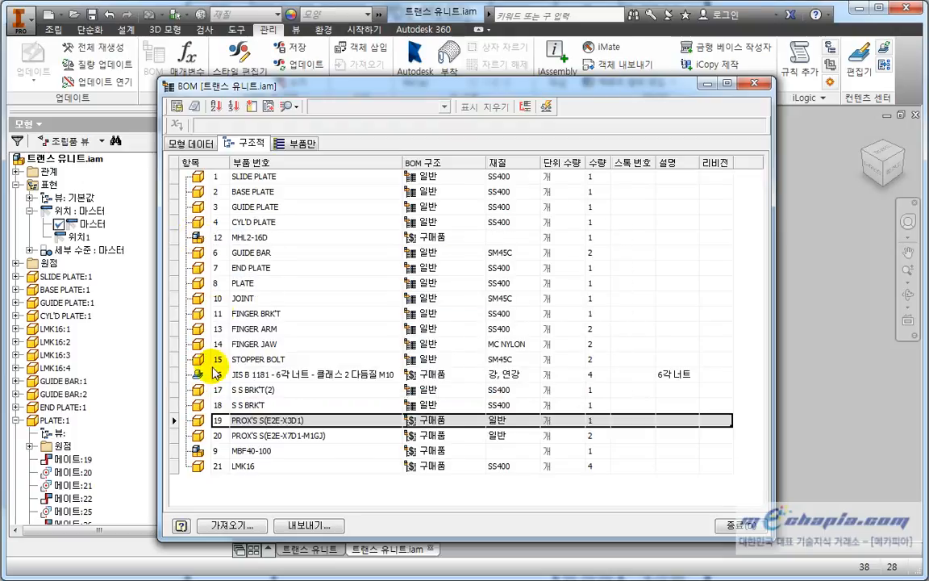
drag(198, 435, 216, 268)
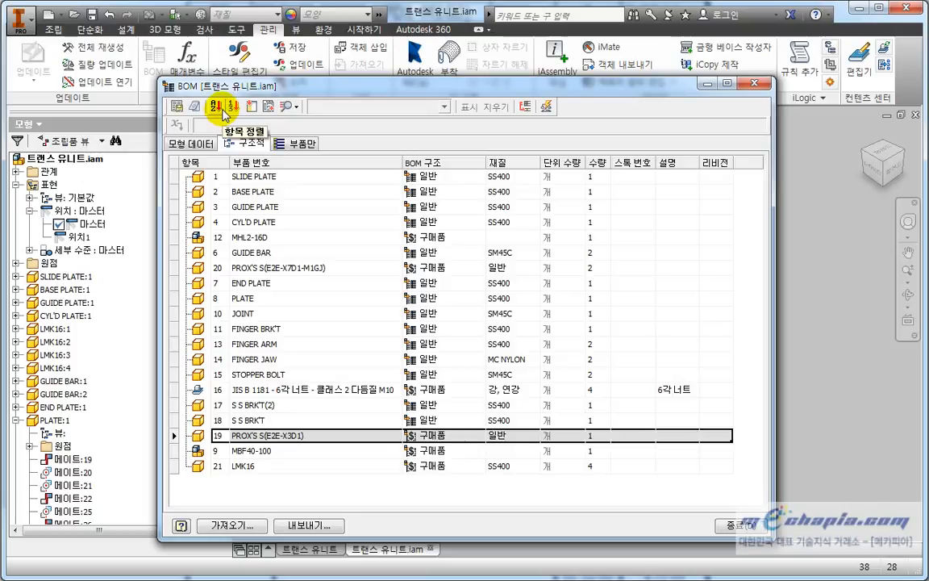
Step: Sort the structured BOM by BOM 구조 (BOM structure) in ascending order
click(218, 107)
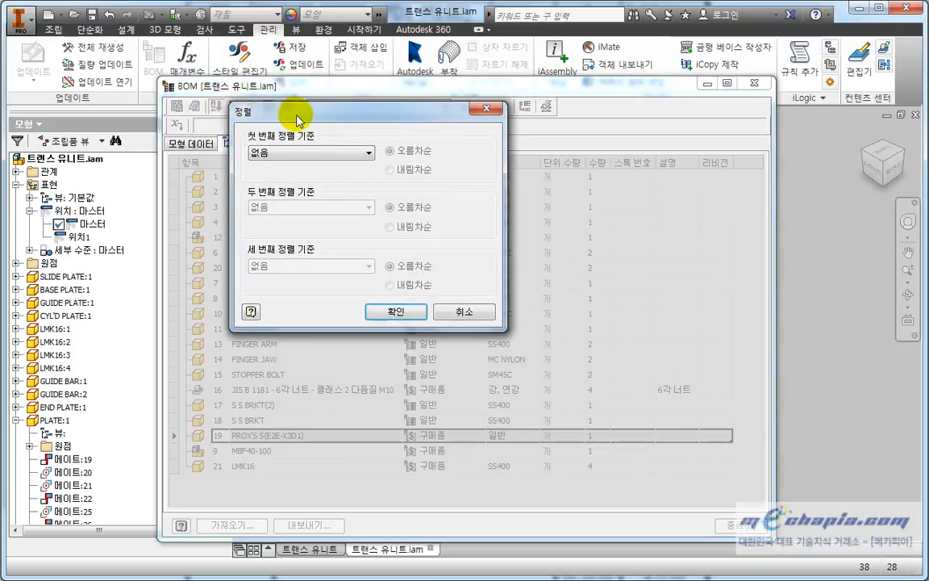
drag(296, 119, 531, 94)
click(528, 126)
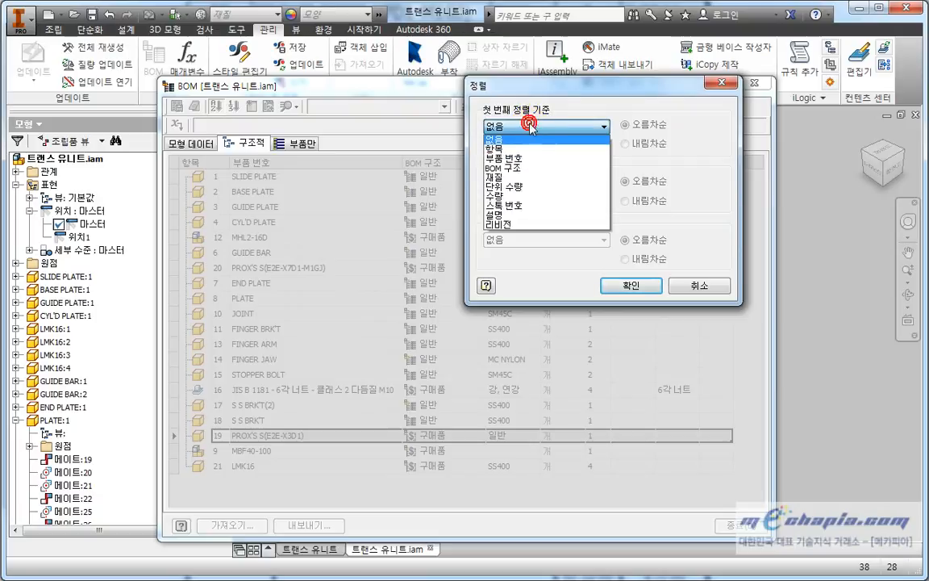
click(510, 167)
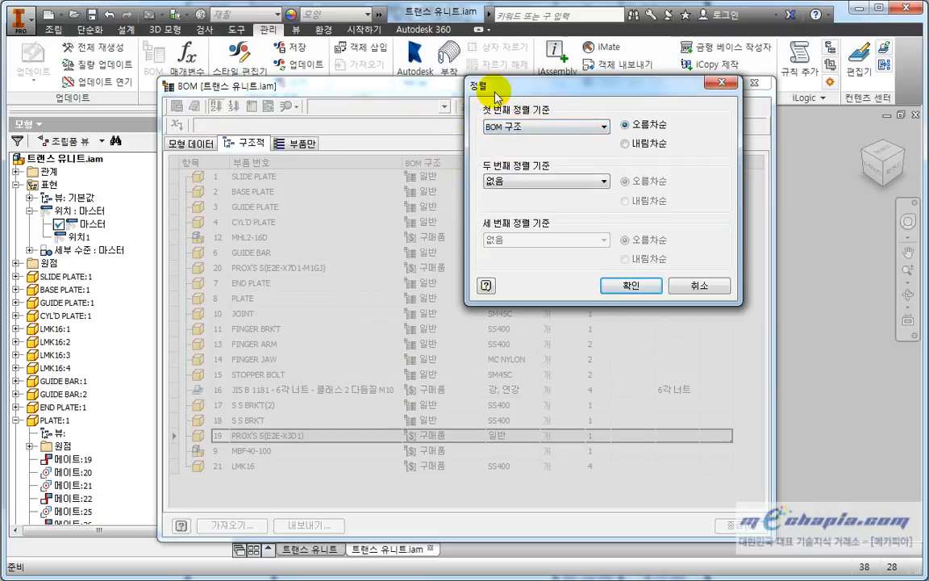
drag(473, 83, 538, 80)
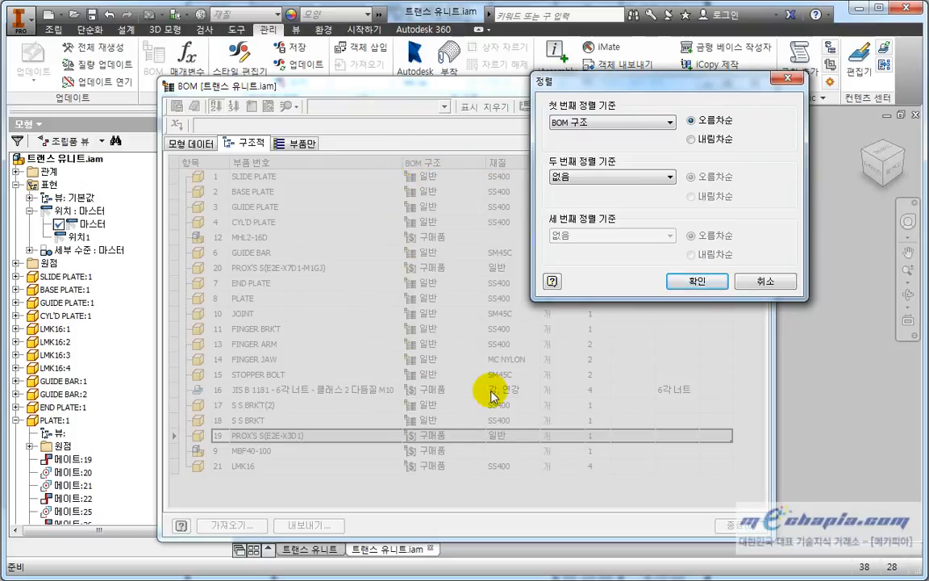
click(691, 280)
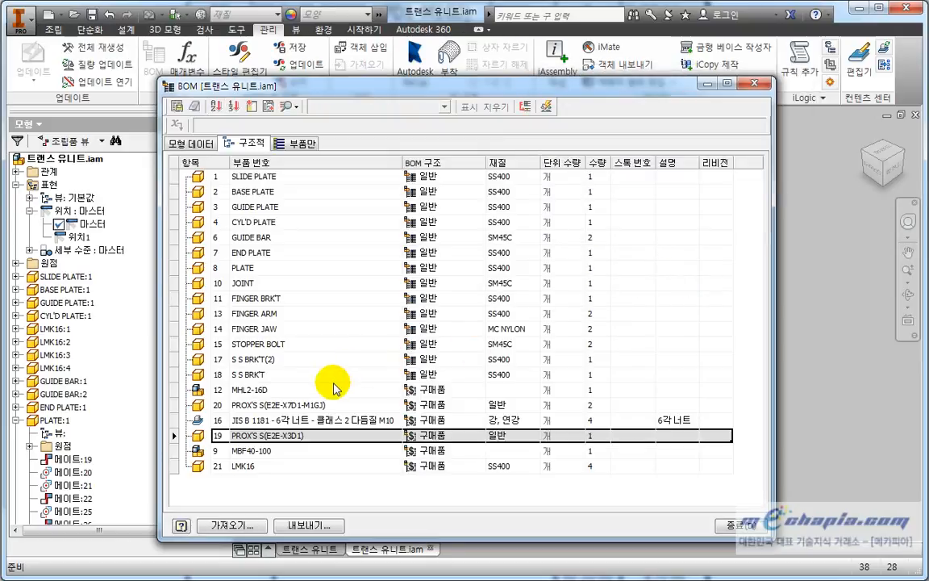
click(411, 390)
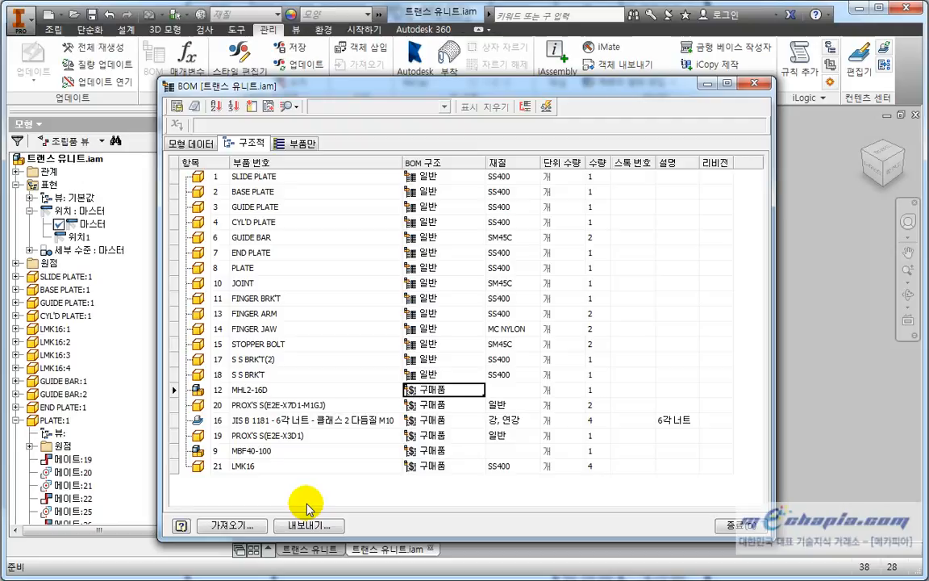
Step: Renumber all BOM rows with a start value of 1 and an increment of 1
drag(249, 86, 260, 81)
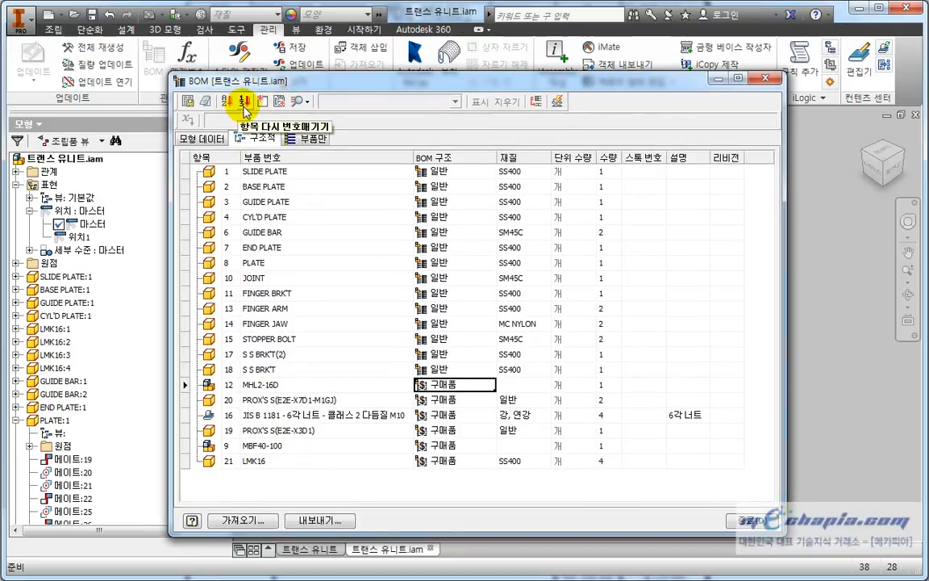
click(243, 103)
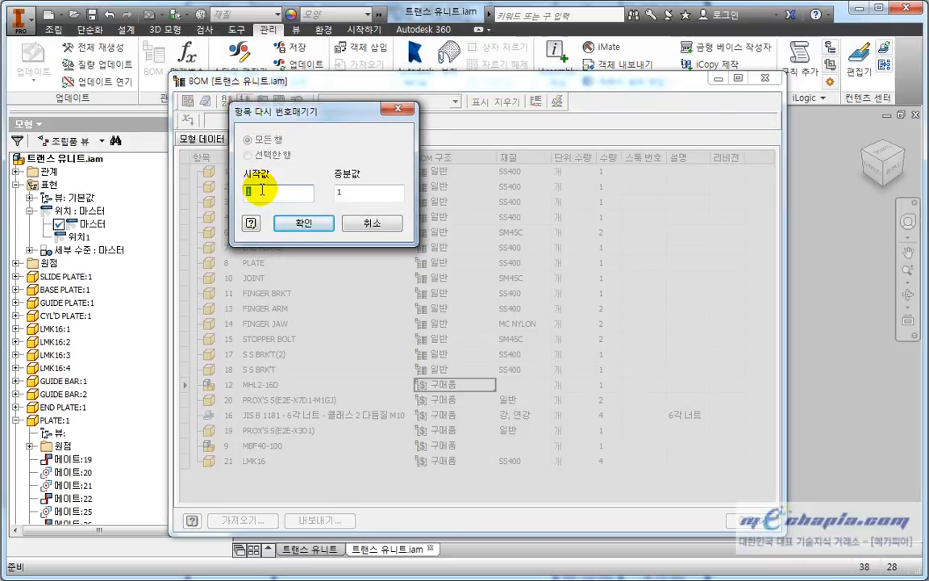
click(345, 192)
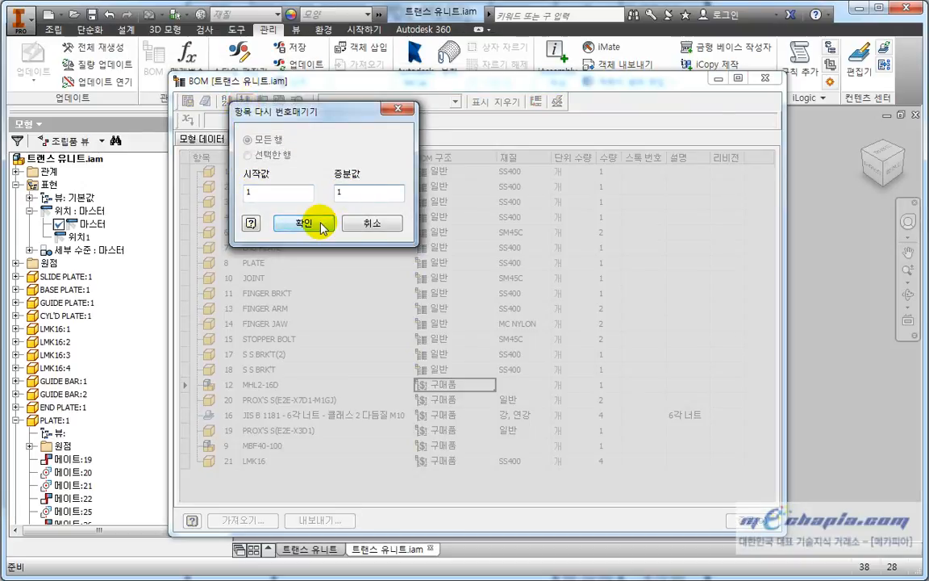
click(322, 225)
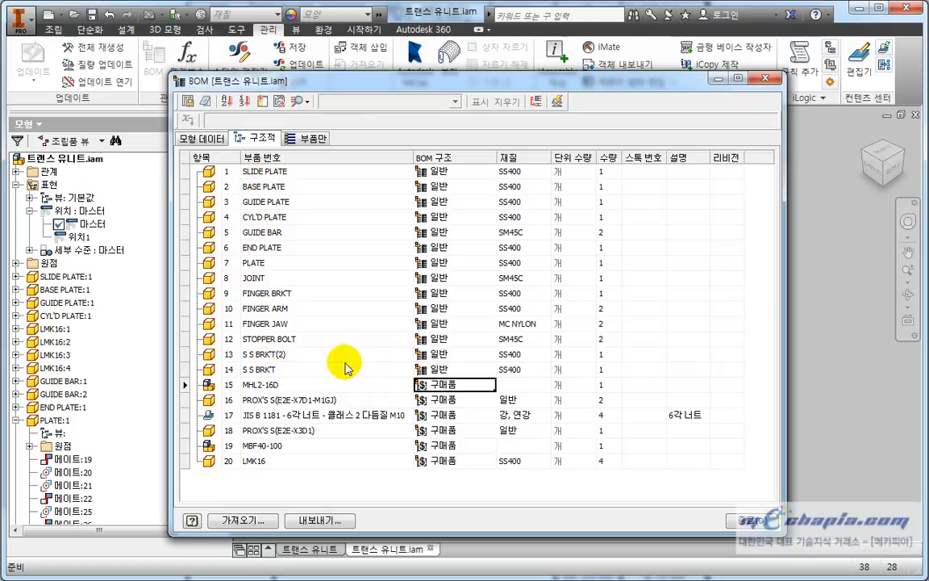
Step: Renumber only the purchased rows, MHL2-16D through LMK16, with a start value of 50 and an increment of 1
click(265, 386)
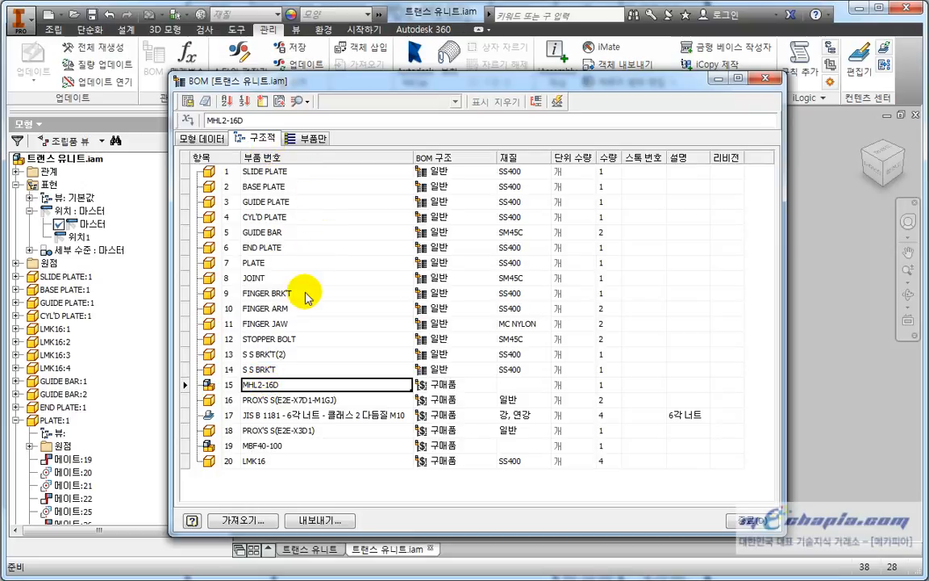
click(229, 386)
click(243, 385)
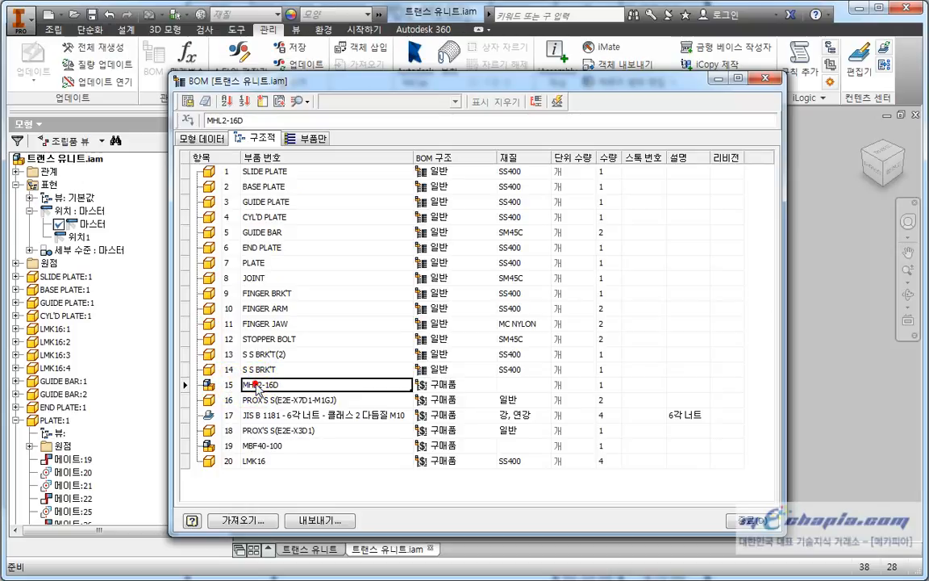
click(229, 386)
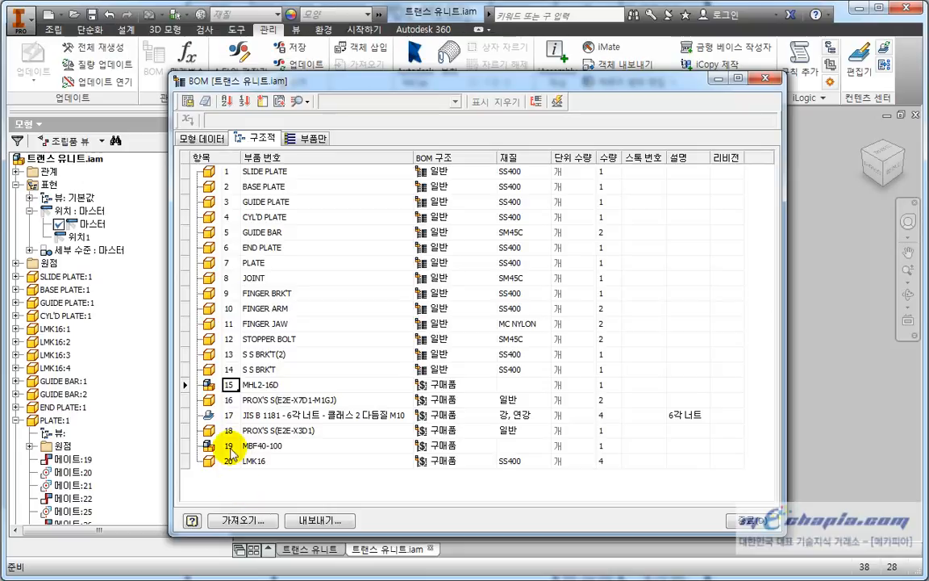
click(208, 385)
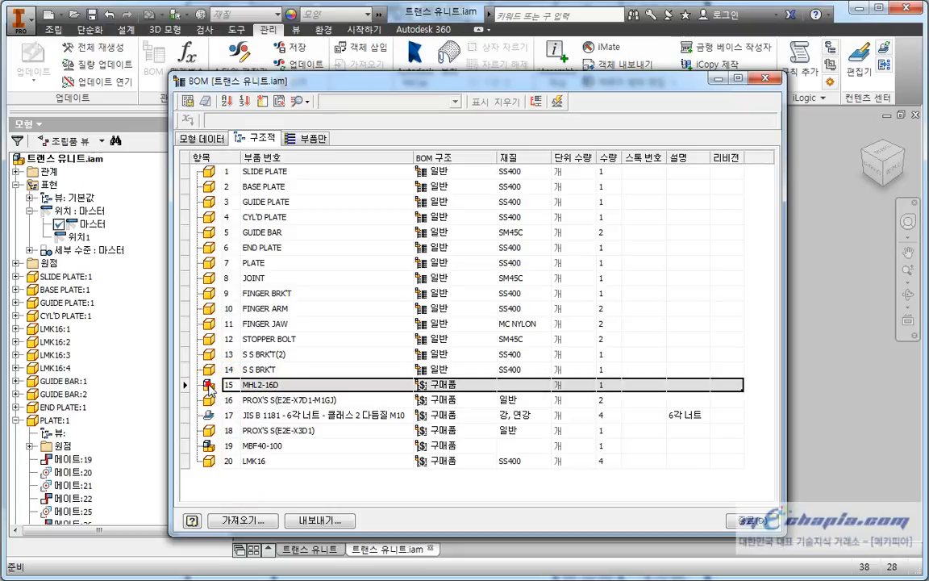
click(256, 413)
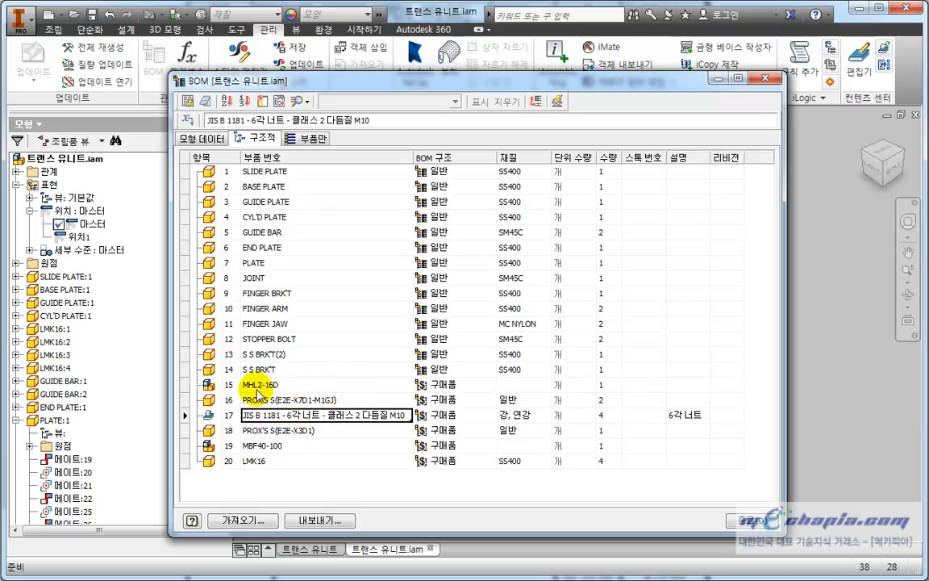
drag(219, 383, 730, 468)
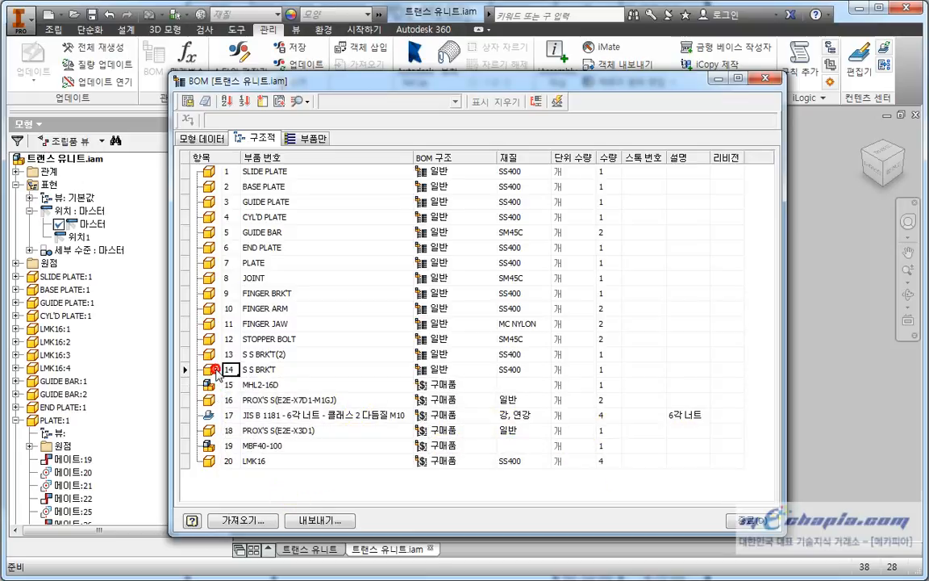
drag(208, 382, 660, 460)
click(232, 386)
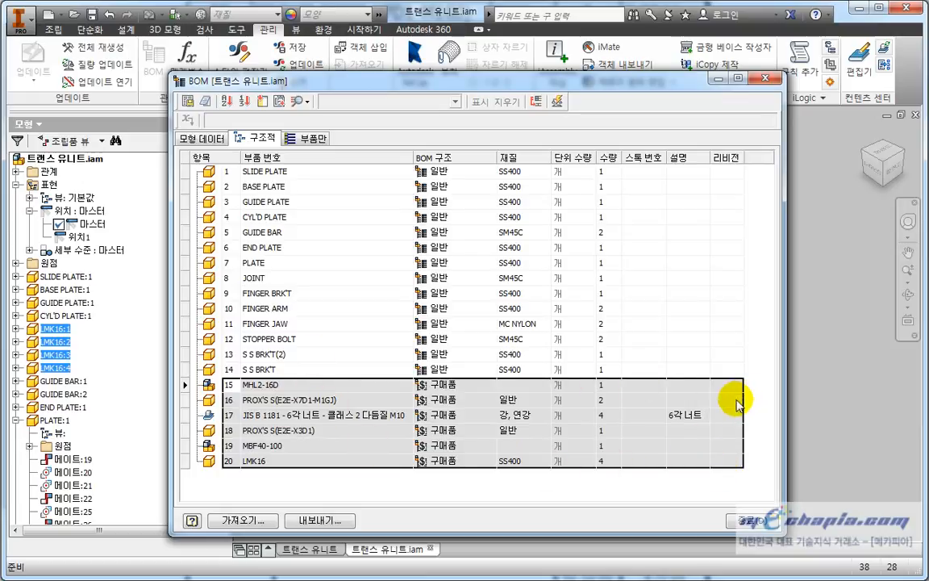
click(247, 104)
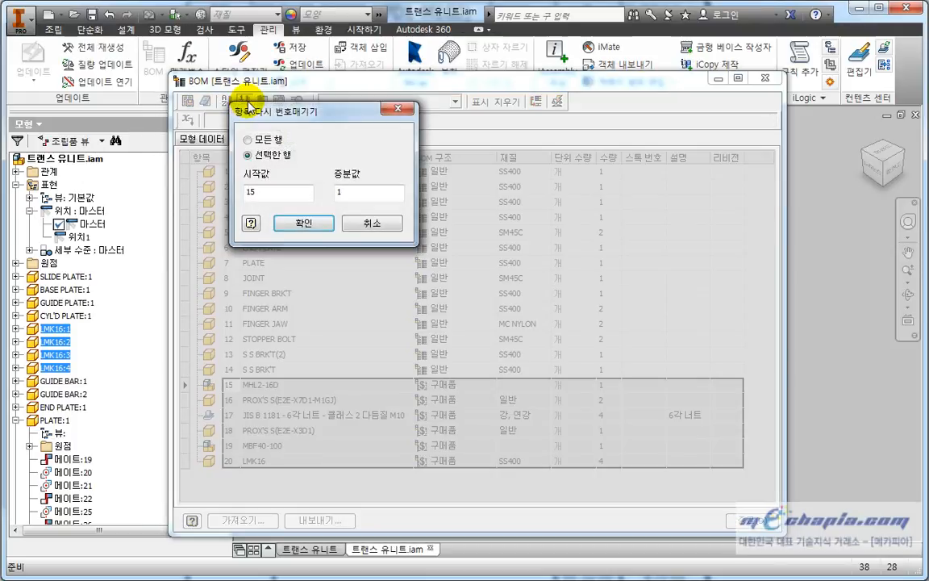
drag(316, 115, 447, 166)
drag(399, 241, 377, 242)
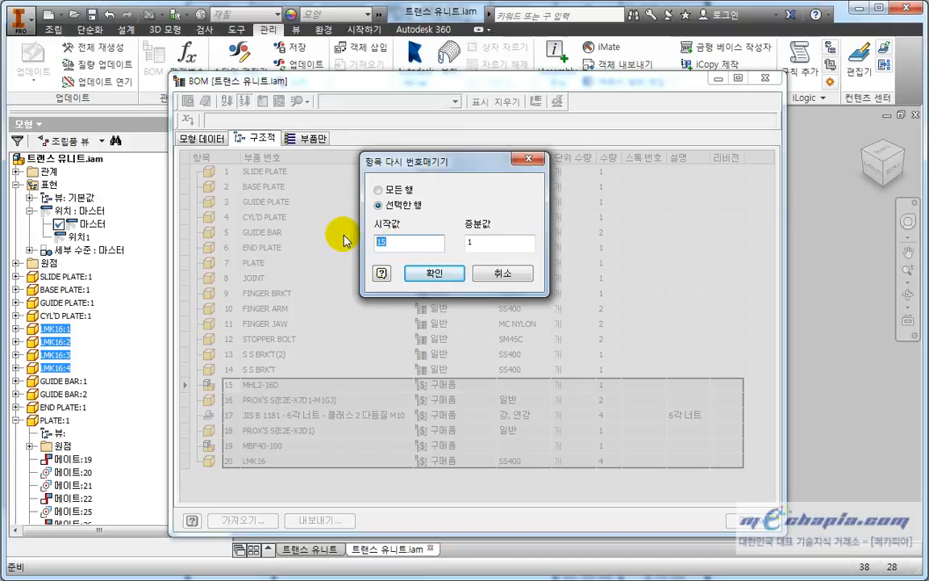
text(5)
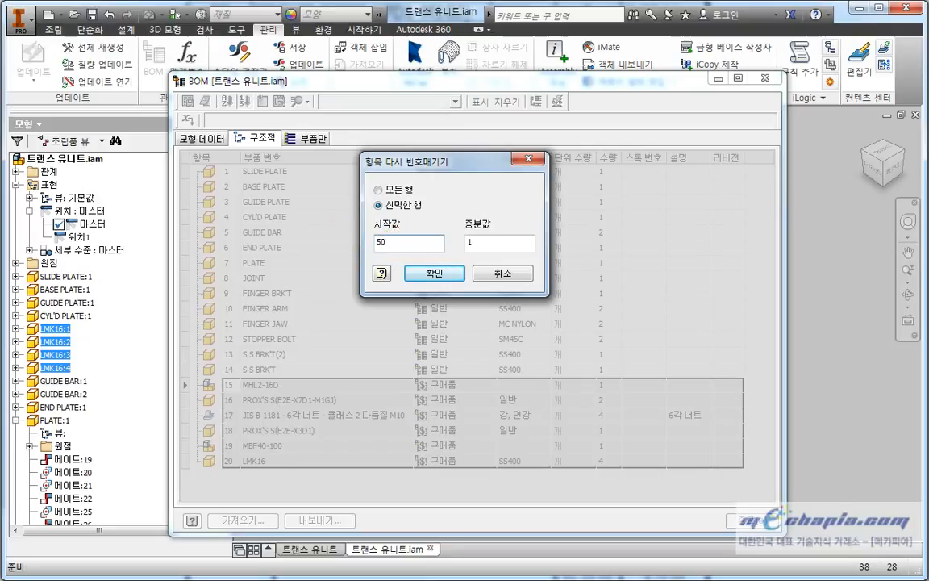
click(427, 273)
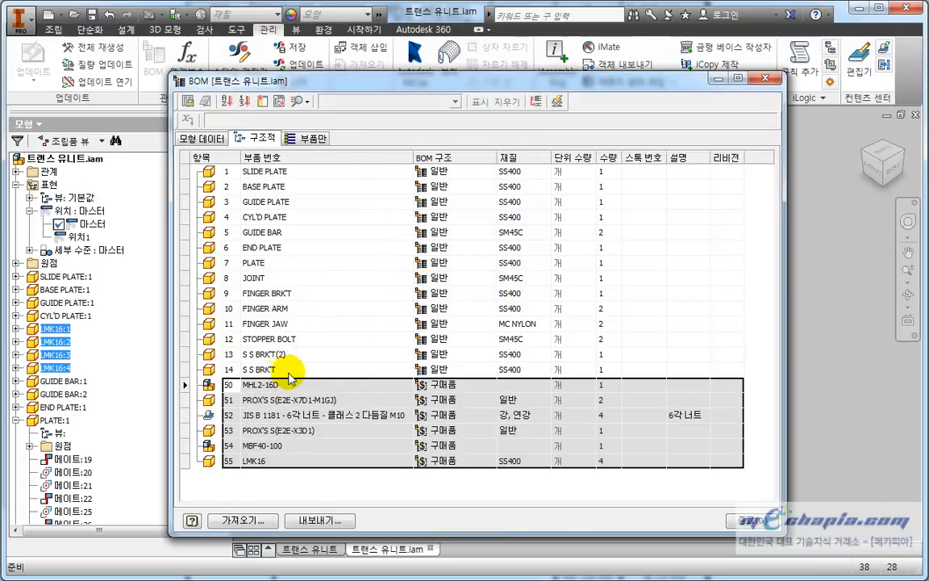
Step: Close the bill of materials and save the assembly together with all its changed dependent files
click(767, 520)
click(394, 301)
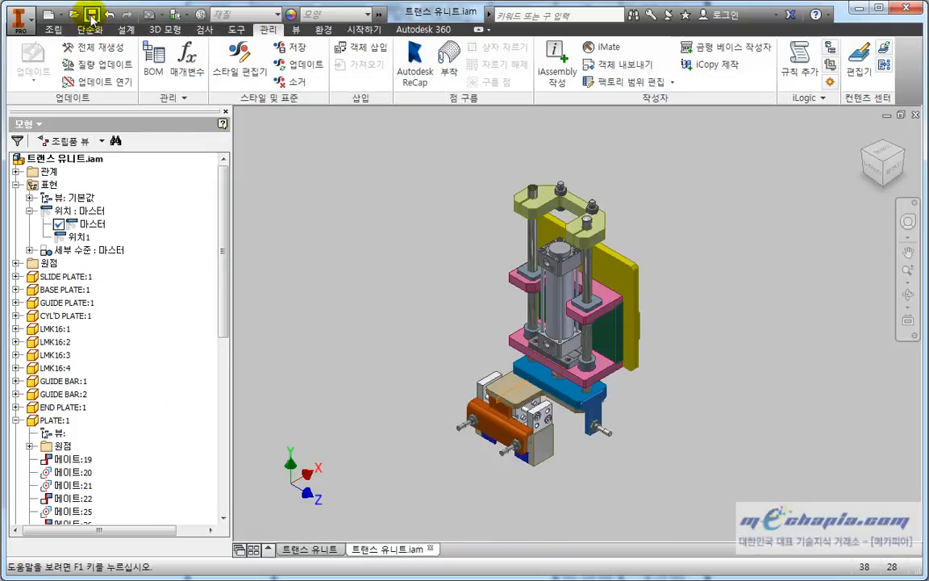
click(91, 16)
click(551, 365)
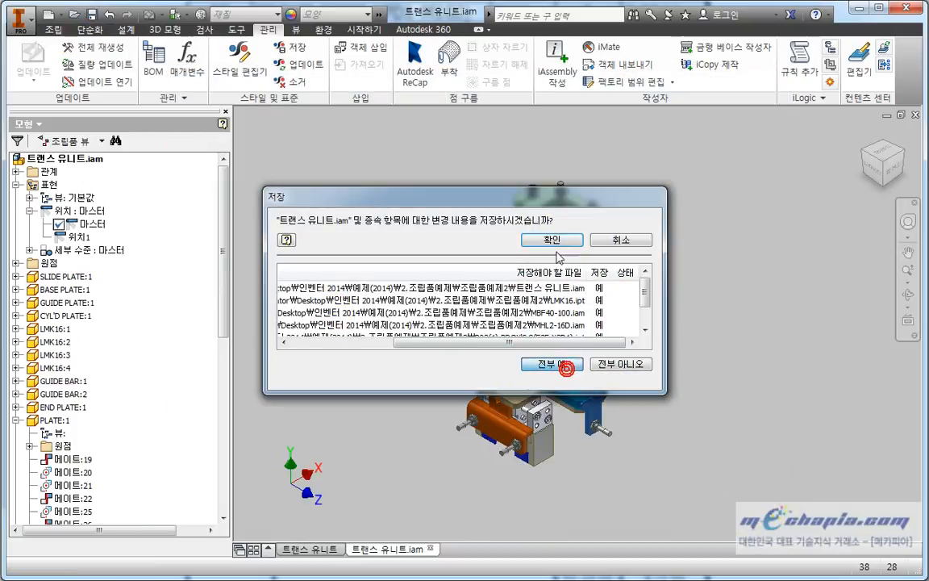
click(552, 242)
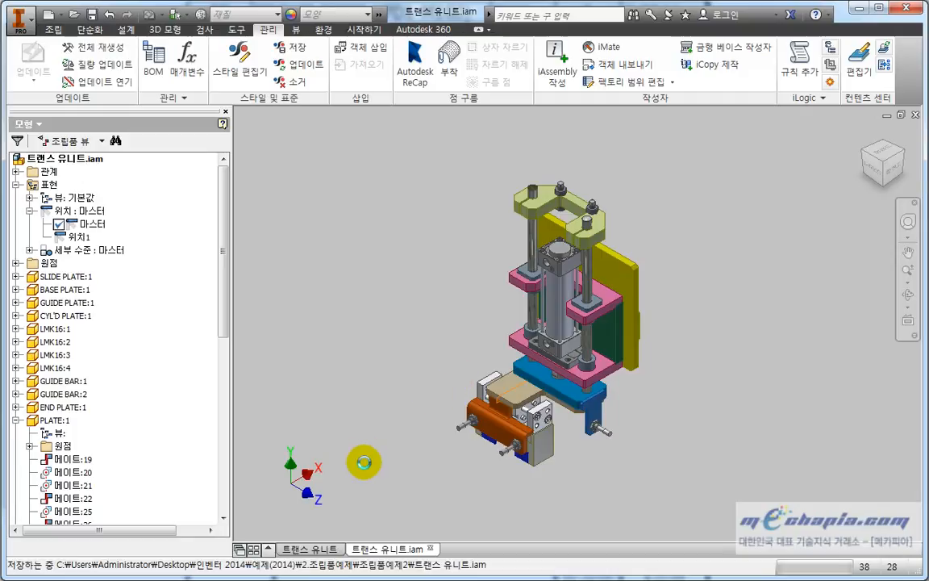
Step: Switch to the 트랜스 유니트 drawing and delete the existing parts list above the title block
click(303, 549)
scroll(429, 228, down, 2)
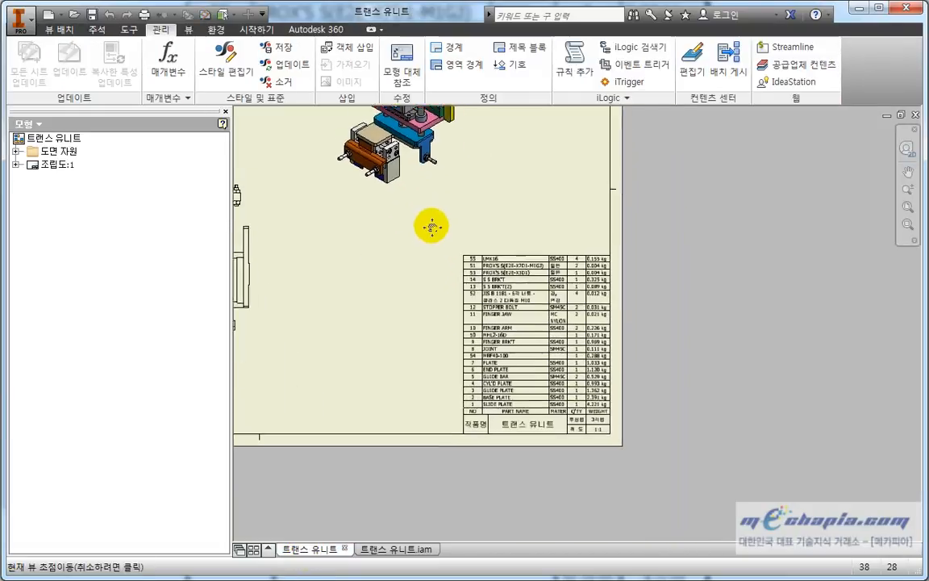
scroll(484, 258, down, 1)
scroll(544, 286, down, 1)
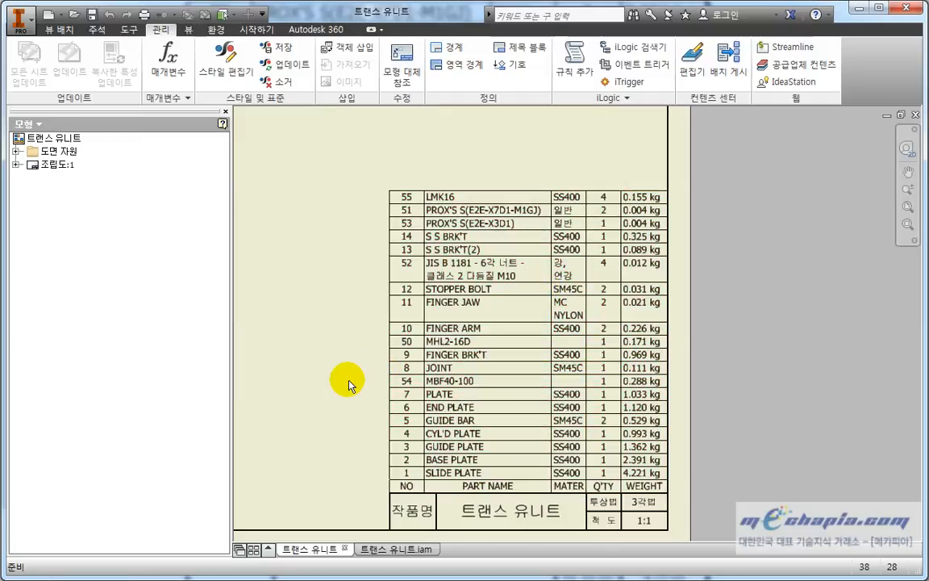
click(449, 407)
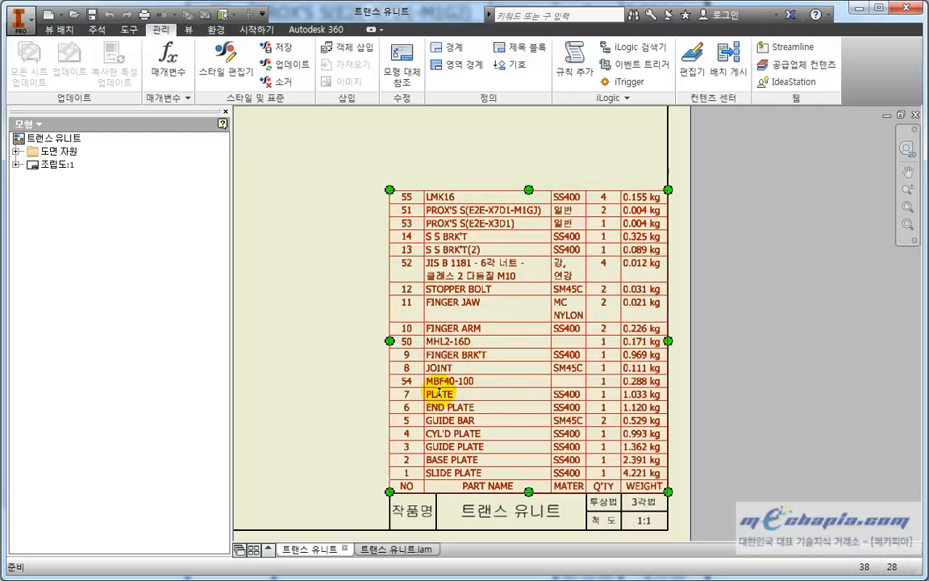
mouse_move(349, 367)
middle_down()
mouse_move(387, 368)
mouse_move(360, 345)
mouse_move(376, 366)
middle_up()
scroll(387, 369, down, 3)
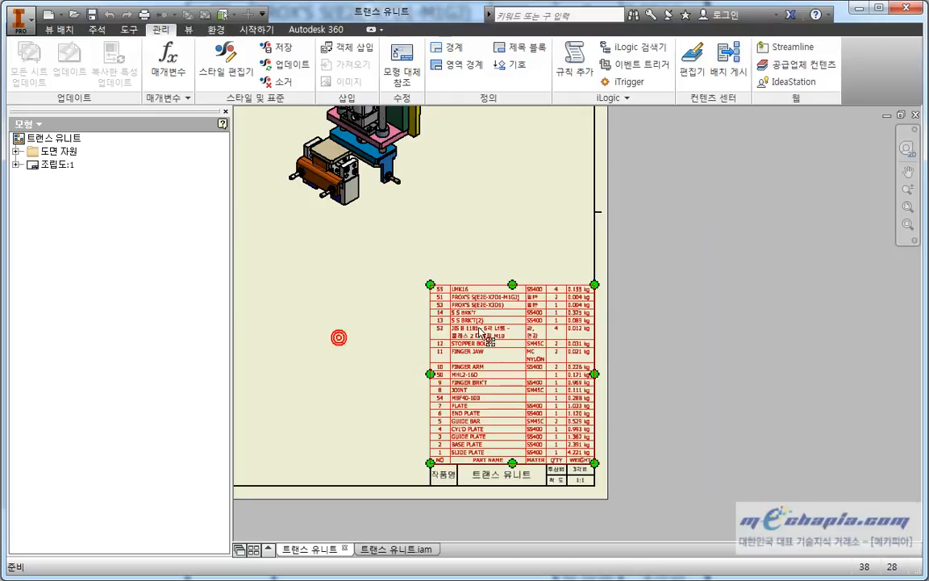
key(Delete)
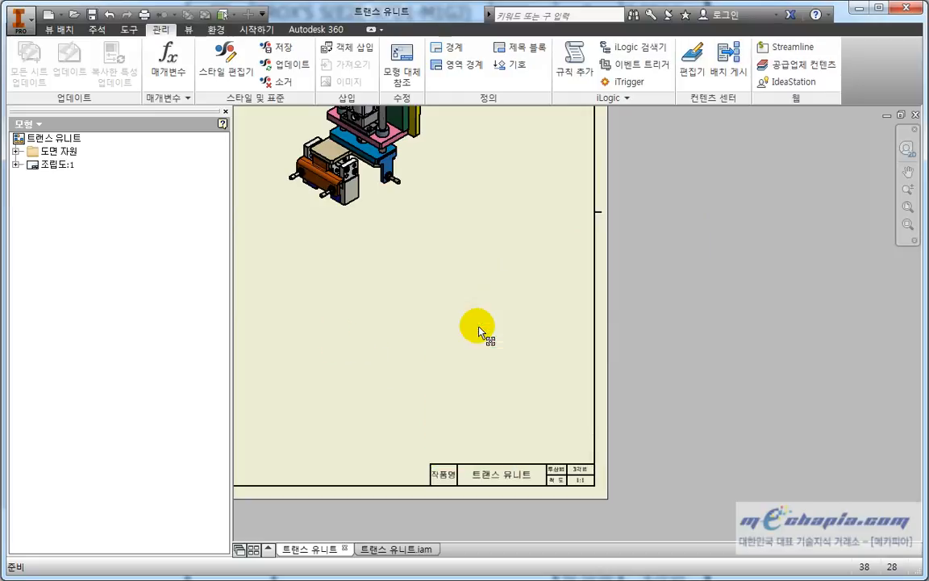
Step: Insert a new parts list from the isometric view with the 구조적 (structured) BOM view, placed directly on top of the title block
click(96, 29)
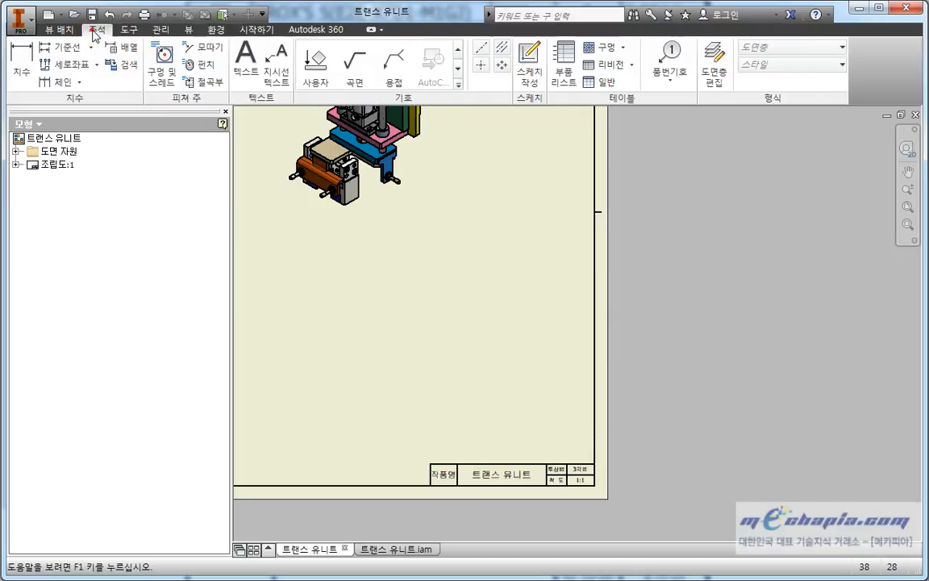
click(566, 80)
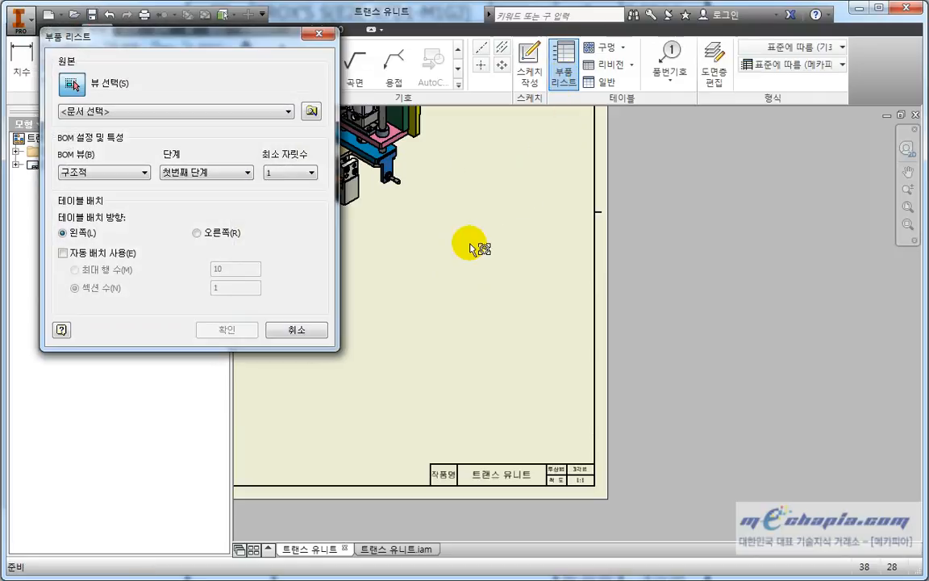
middle_drag(466, 245, 664, 316)
click(529, 155)
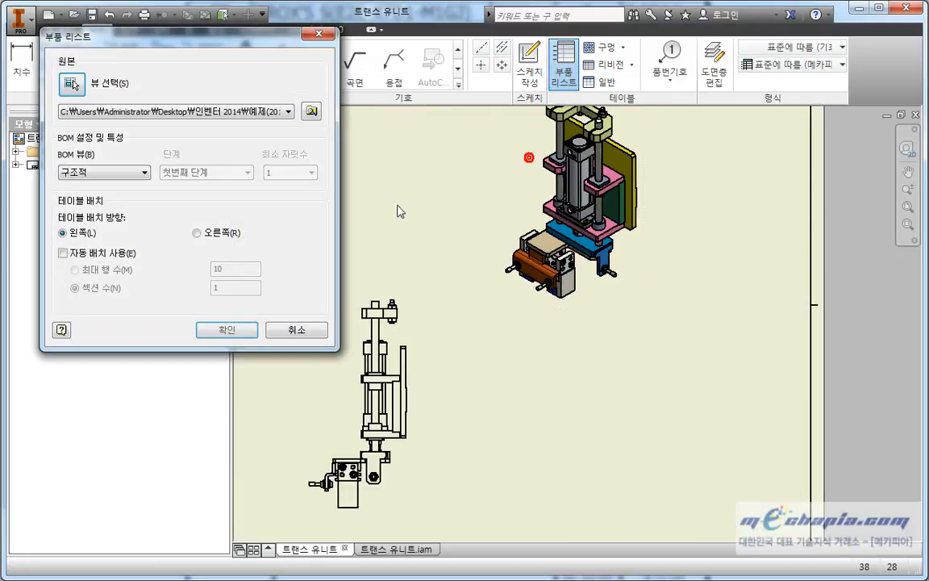
click(251, 327)
middle_drag(797, 442, 697, 293)
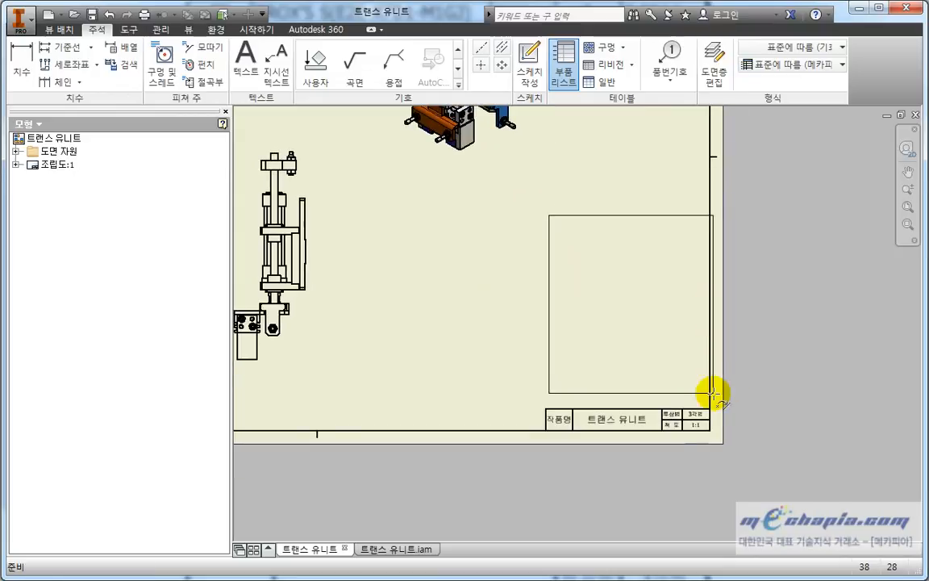
click(707, 406)
scroll(694, 323, up, 3)
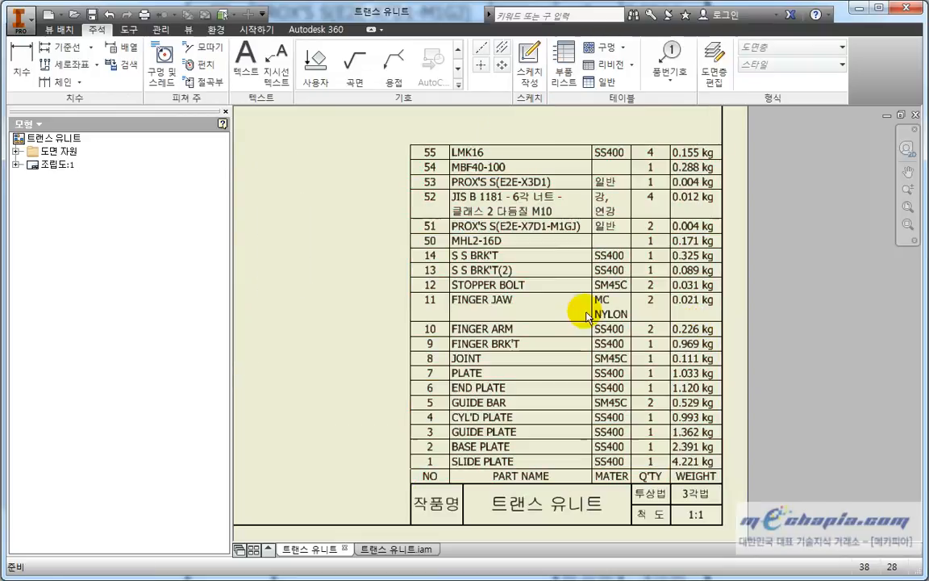
Step: Shift the side view slightly right, and the shaded isometric view slightly up and left on the sheet
scroll(385, 282, down, 2)
middle_click(386, 280)
middle_click(386, 280)
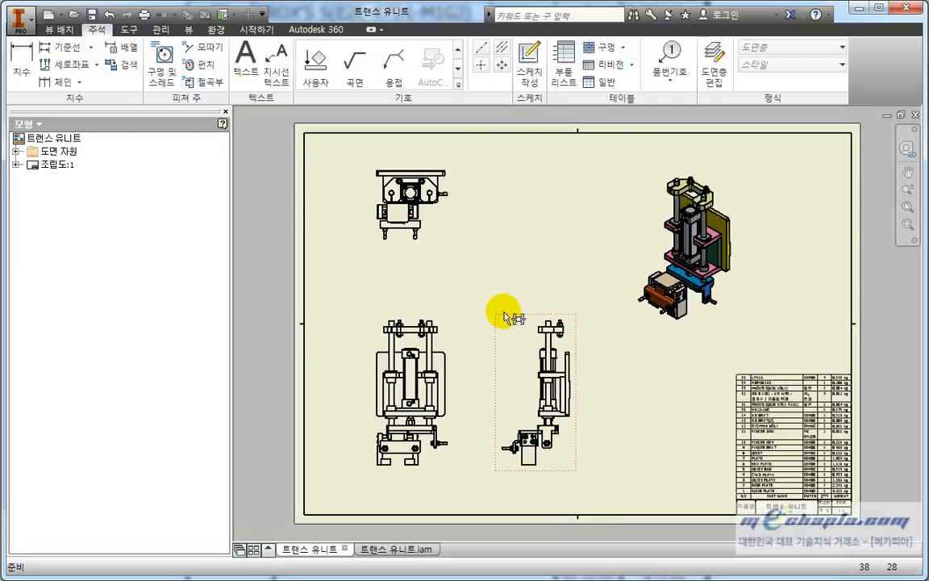
drag(505, 312, 524, 312)
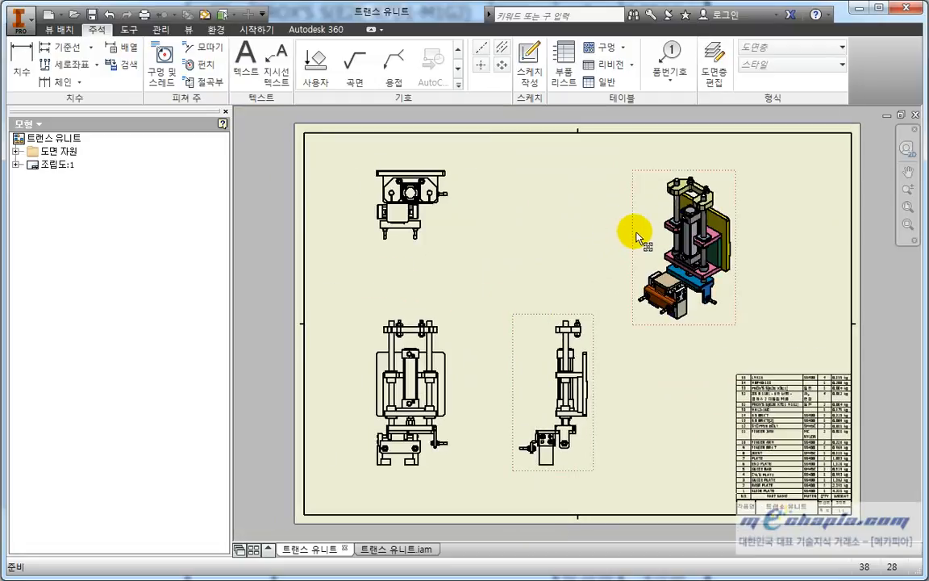
drag(635, 231, 615, 218)
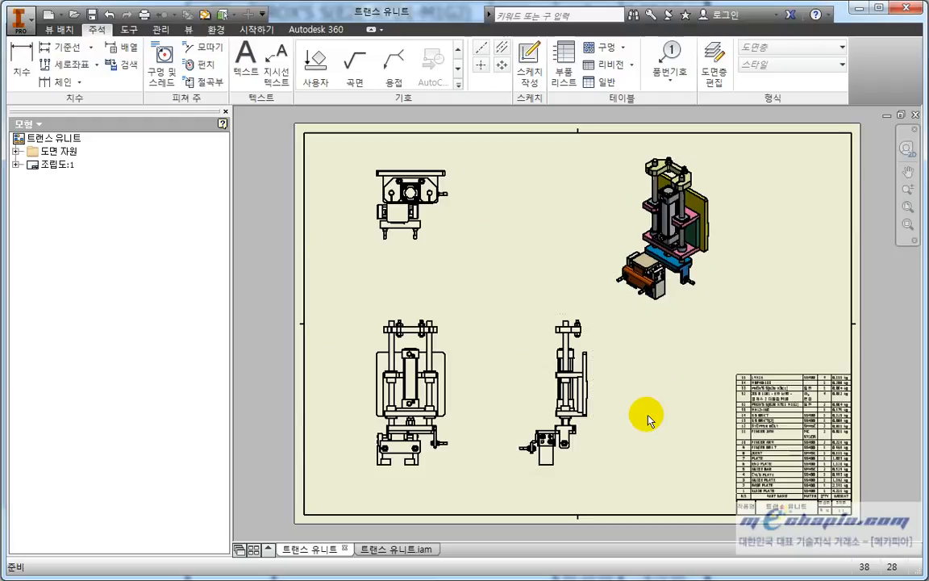